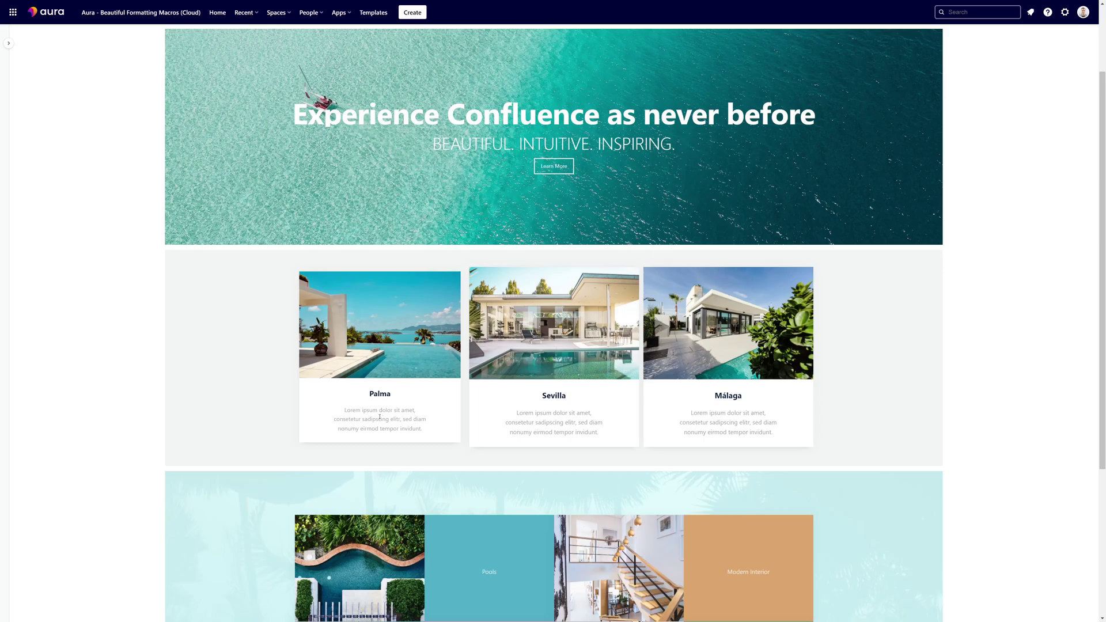
Scroll down the Aura sample page to the 'Make the functional beautiful' card section
scroll(921, 314, down, 4)
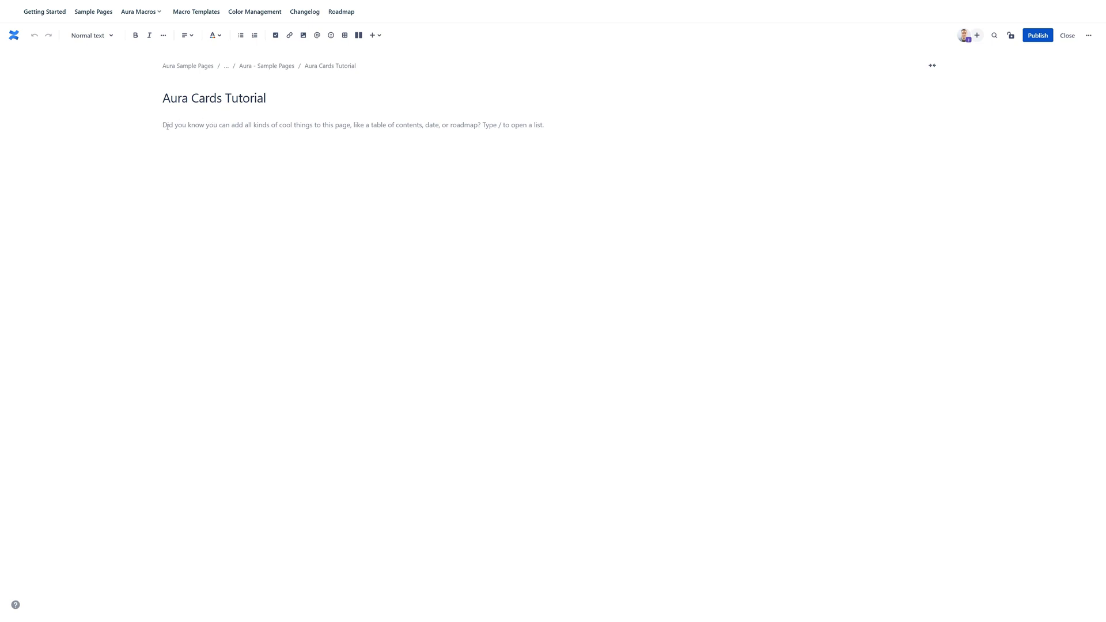
Insert the Aura - Cards macro, found by searching 'aura cards' in the macro catalogue
click(376, 44)
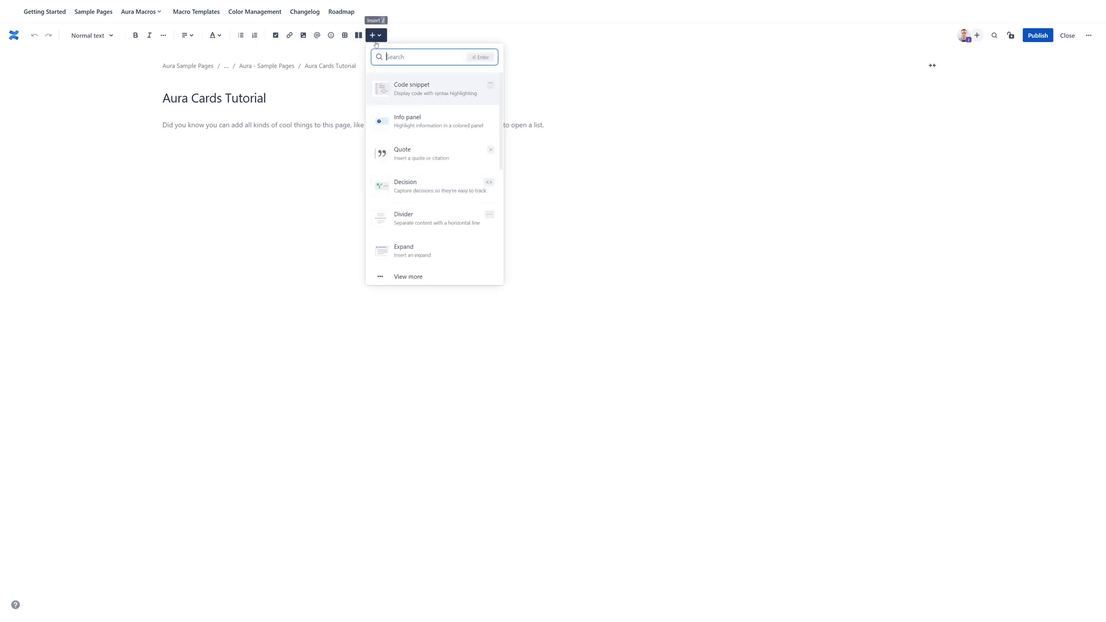
click(407, 274)
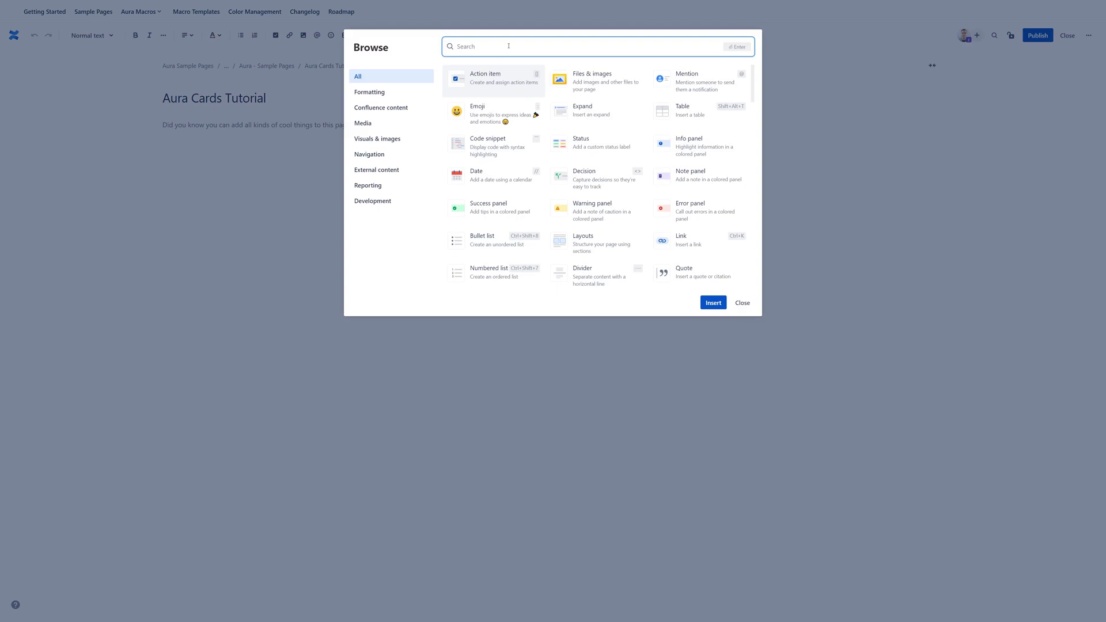
text(aura cards)
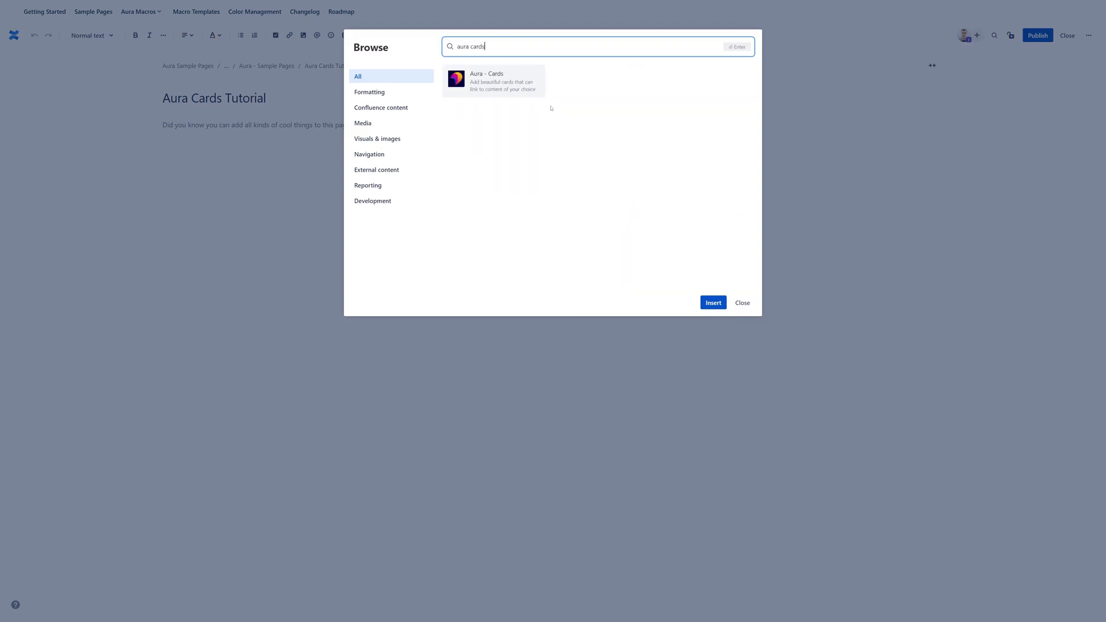
click(538, 91)
click(718, 302)
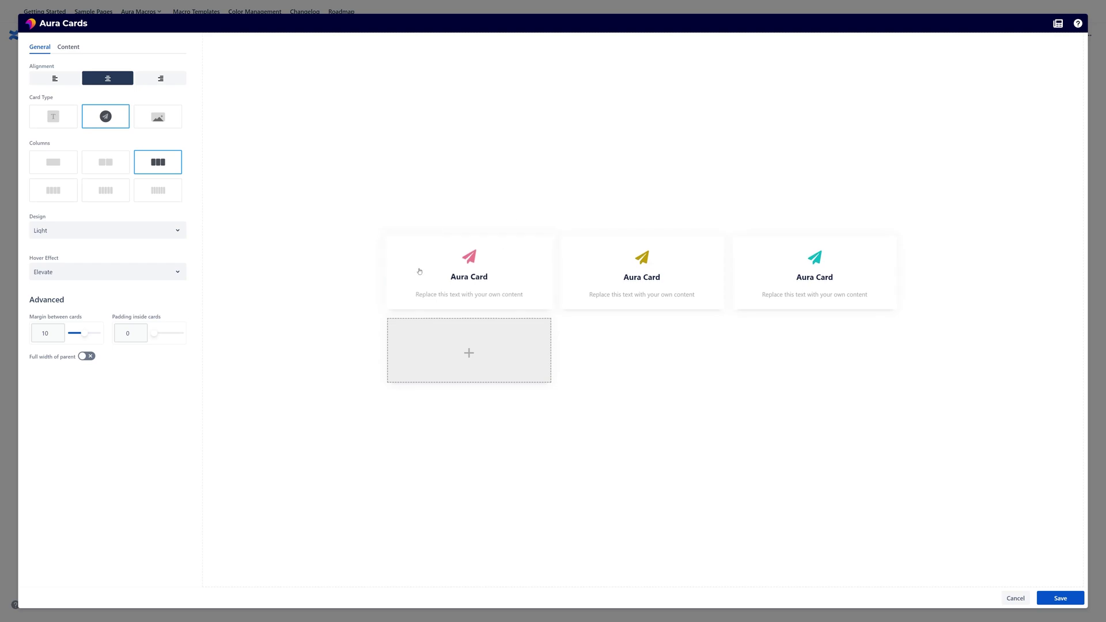
click(485, 276)
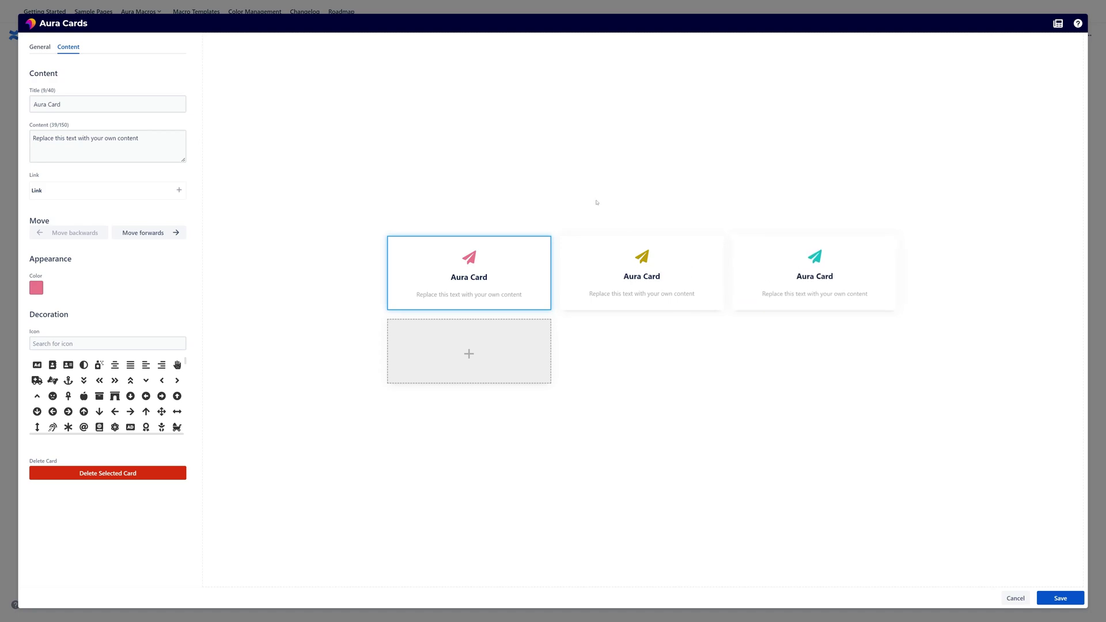
click(36, 48)
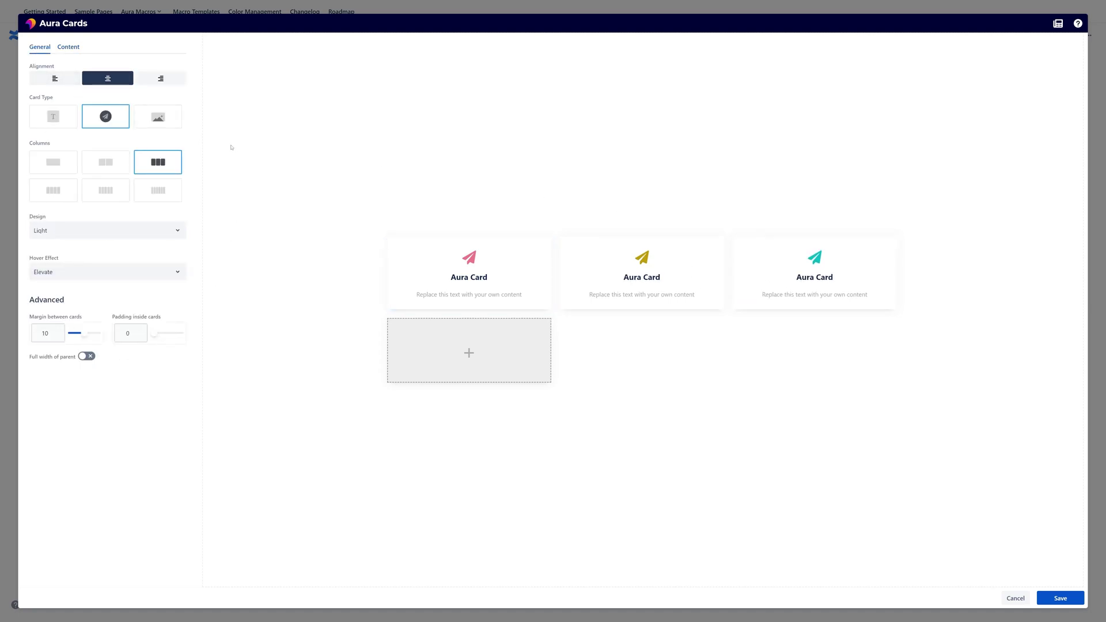
Centre-align the cards and set Card Type to image so photos top each card
click(52, 80)
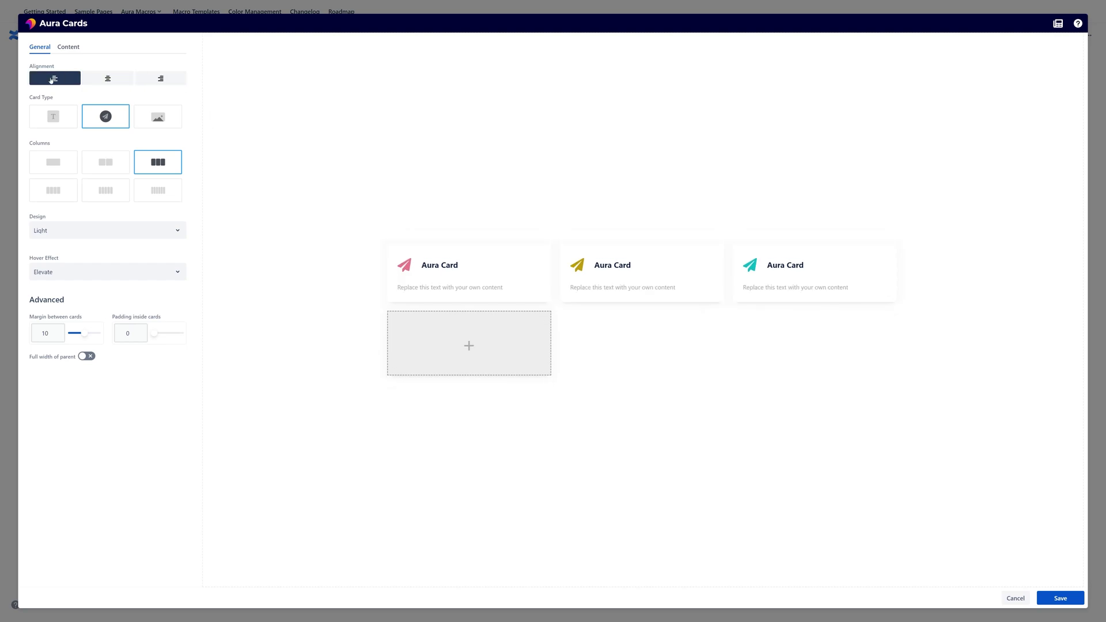
click(109, 79)
click(144, 79)
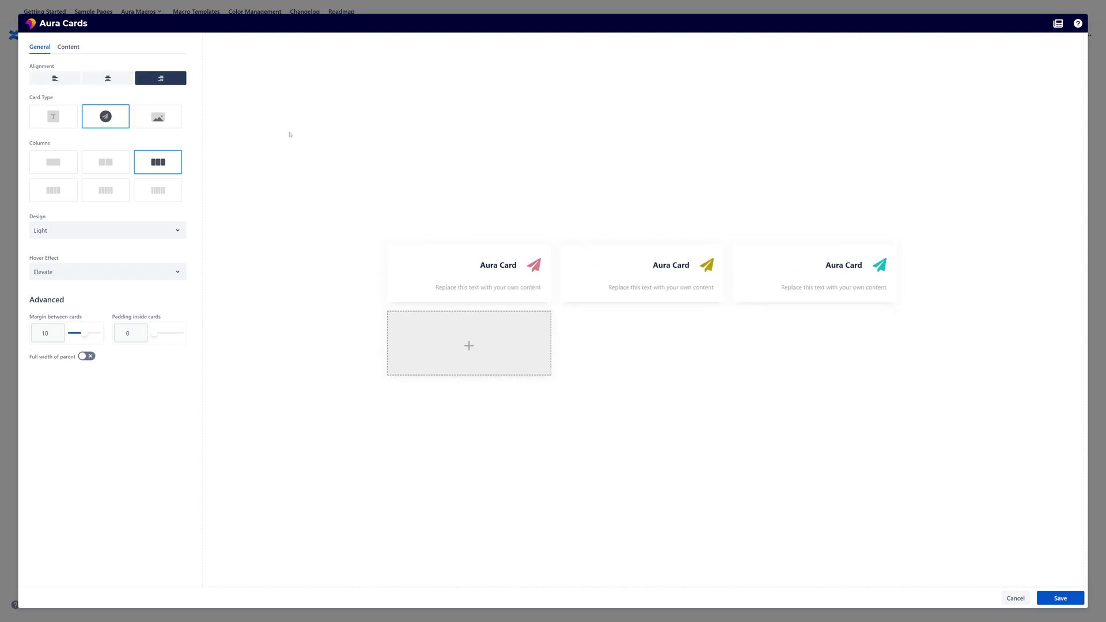
click(109, 78)
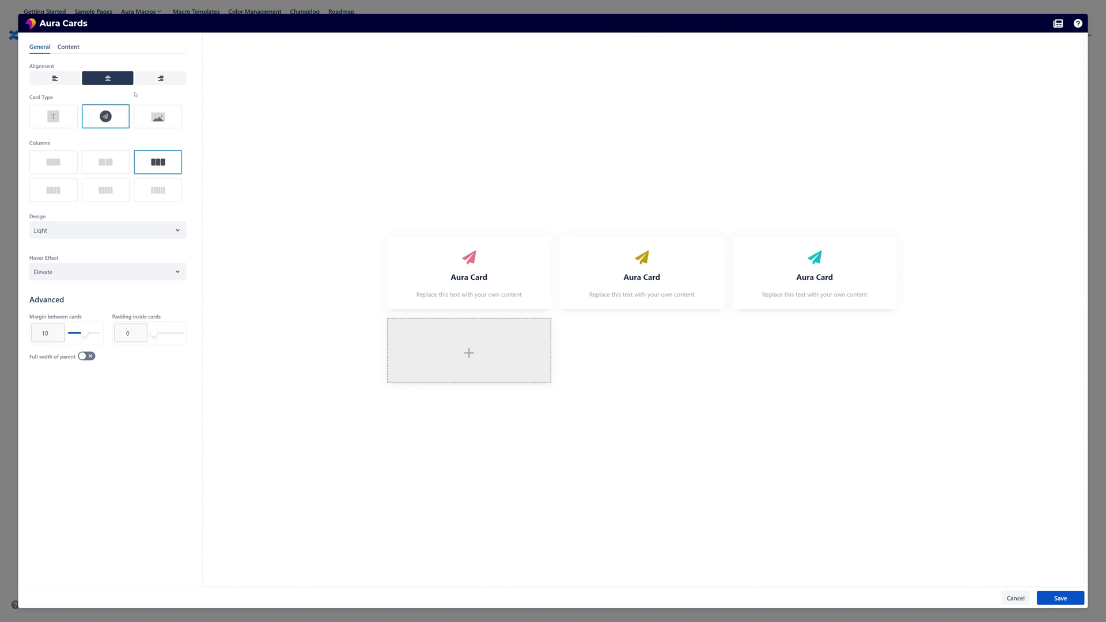
click(55, 118)
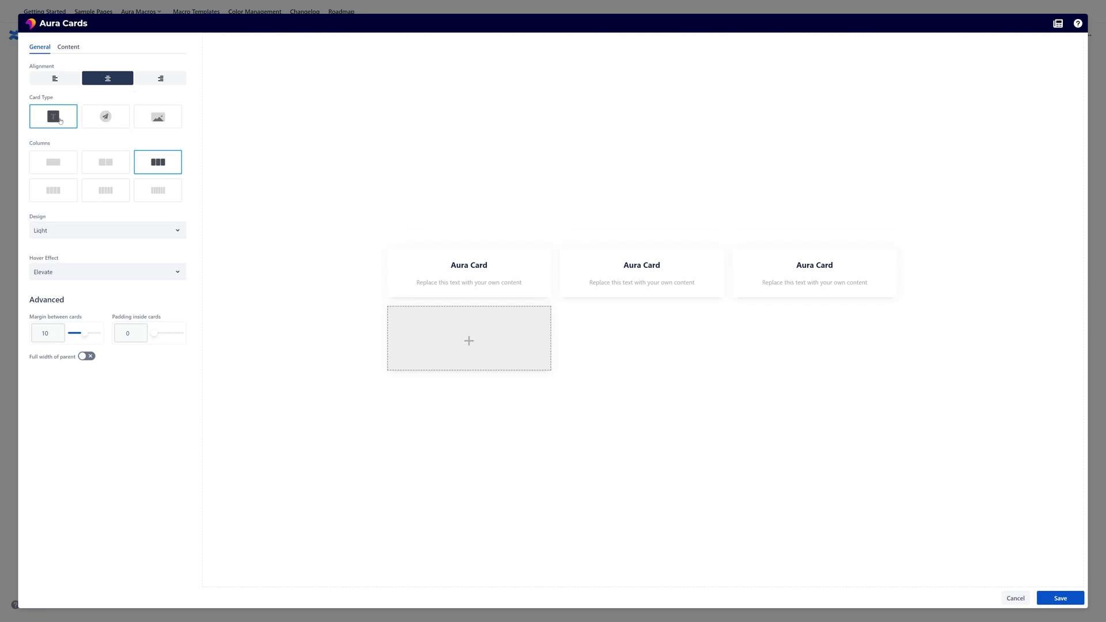
click(98, 122)
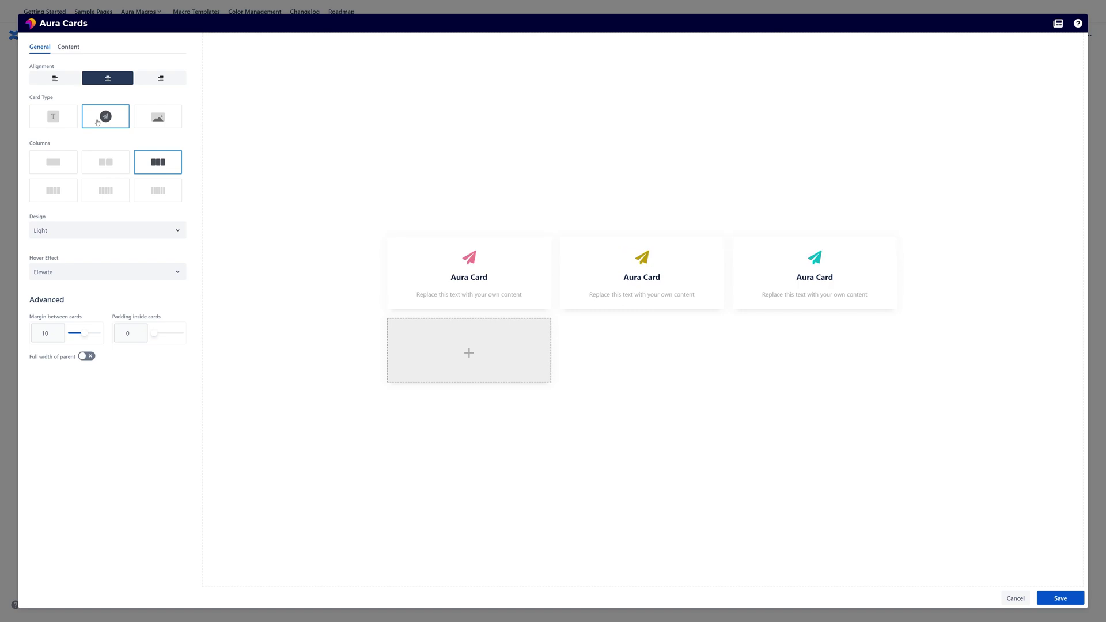
click(170, 119)
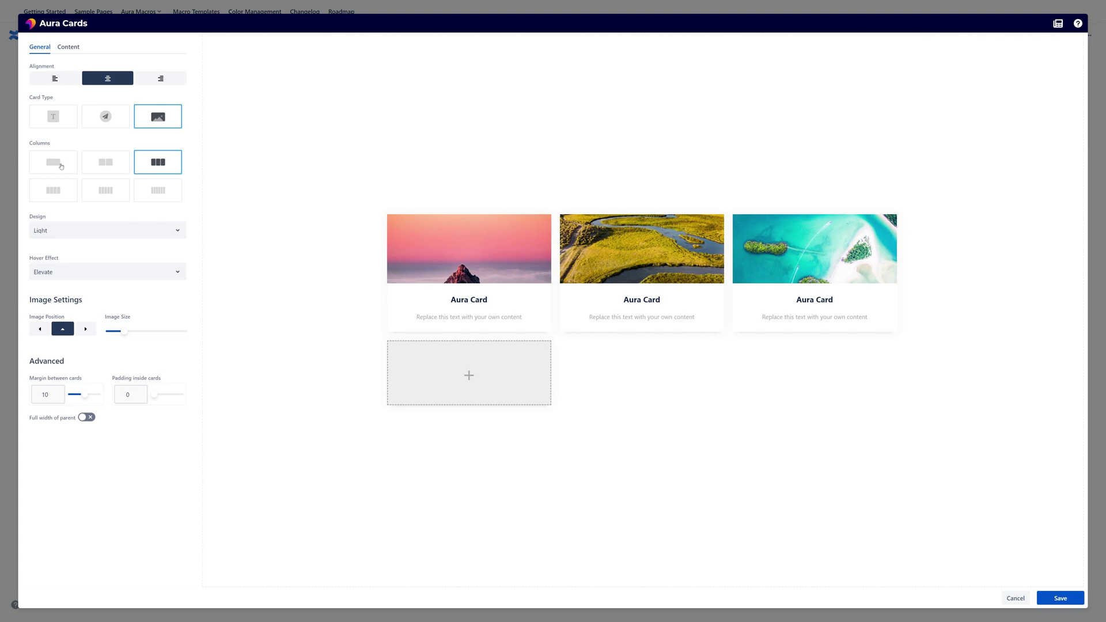
Try the one-, two-, three-, five- and six-column layouts, ending on six columns
click(61, 167)
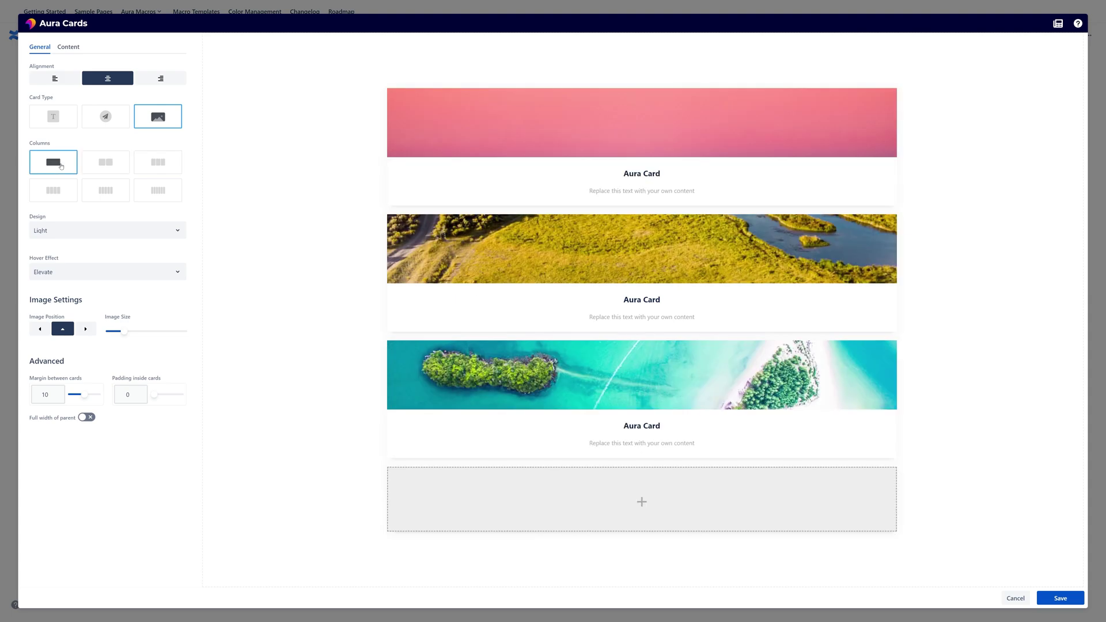
click(106, 167)
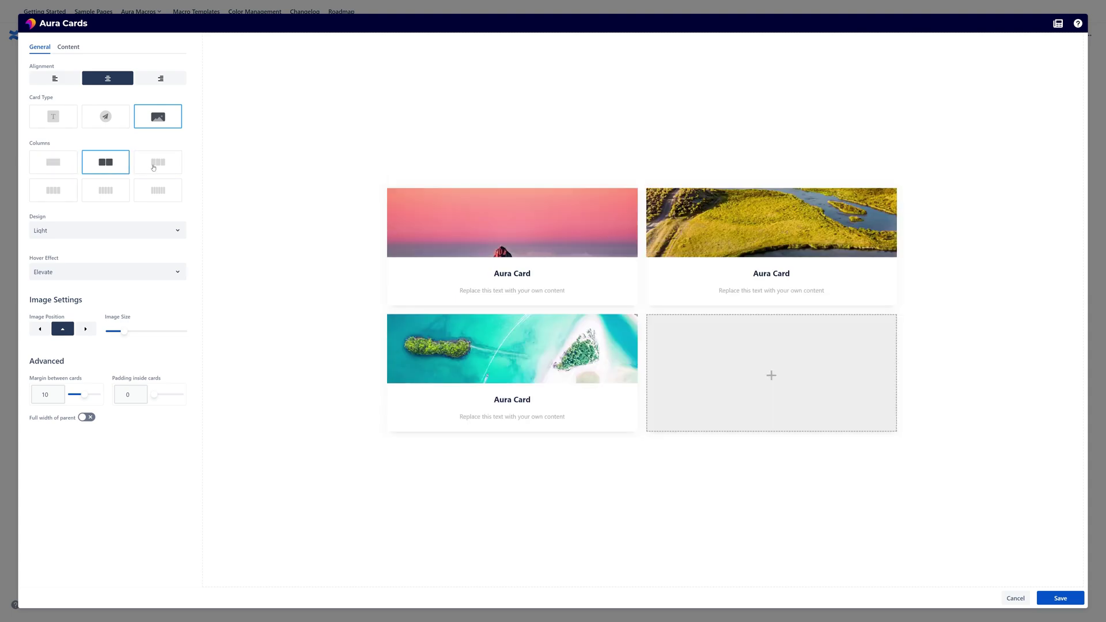
click(157, 166)
click(105, 190)
click(156, 189)
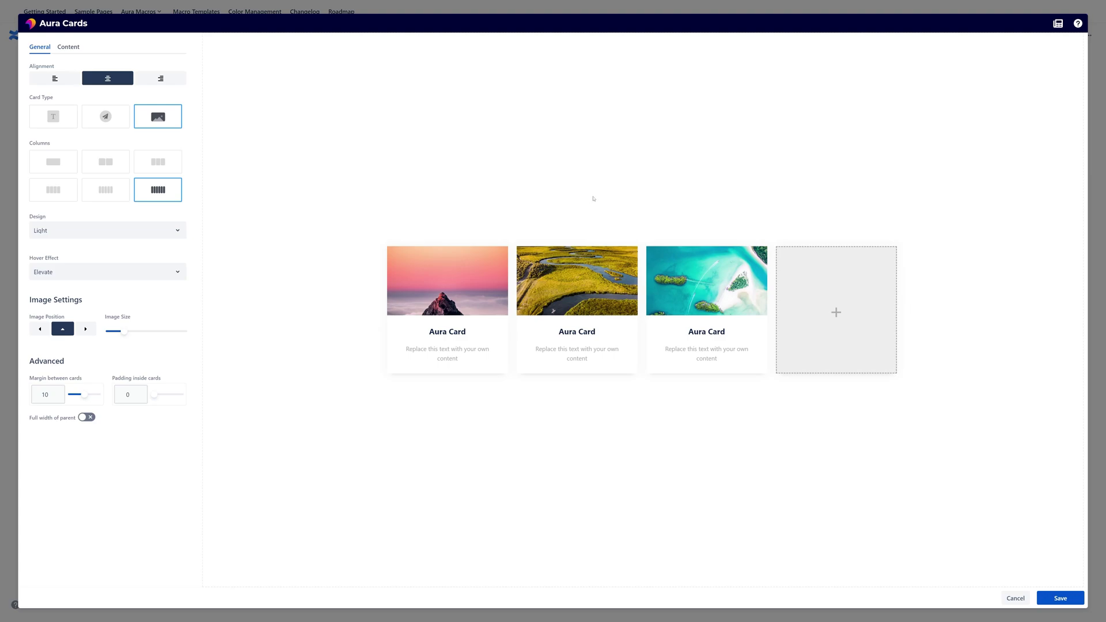
Add three more cards and arrange all six in three columns
click(841, 299)
click(851, 304)
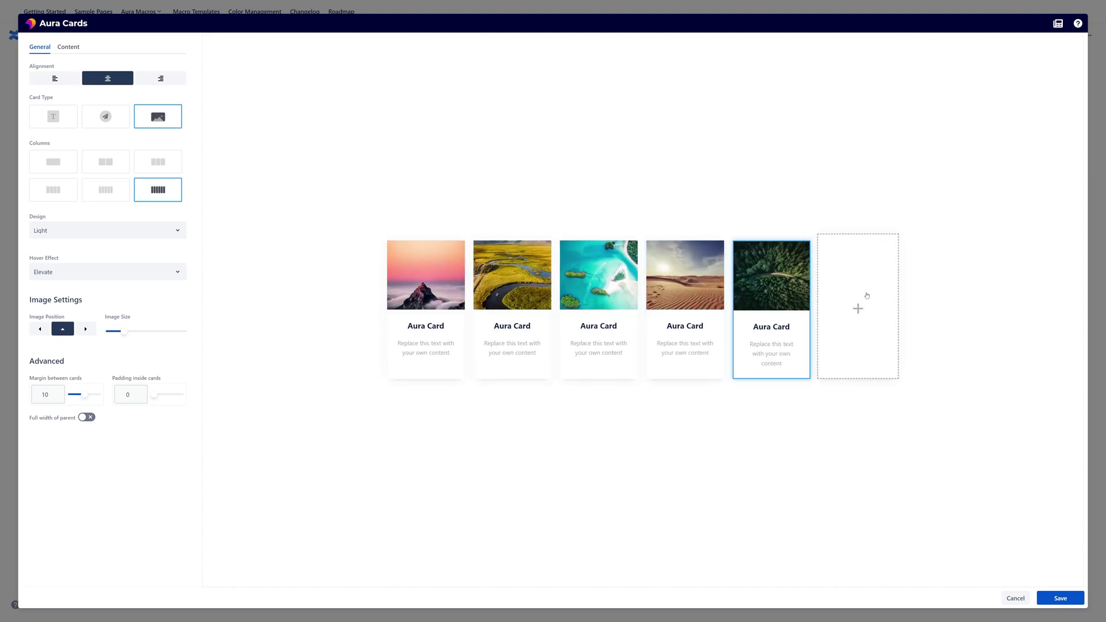
click(866, 320)
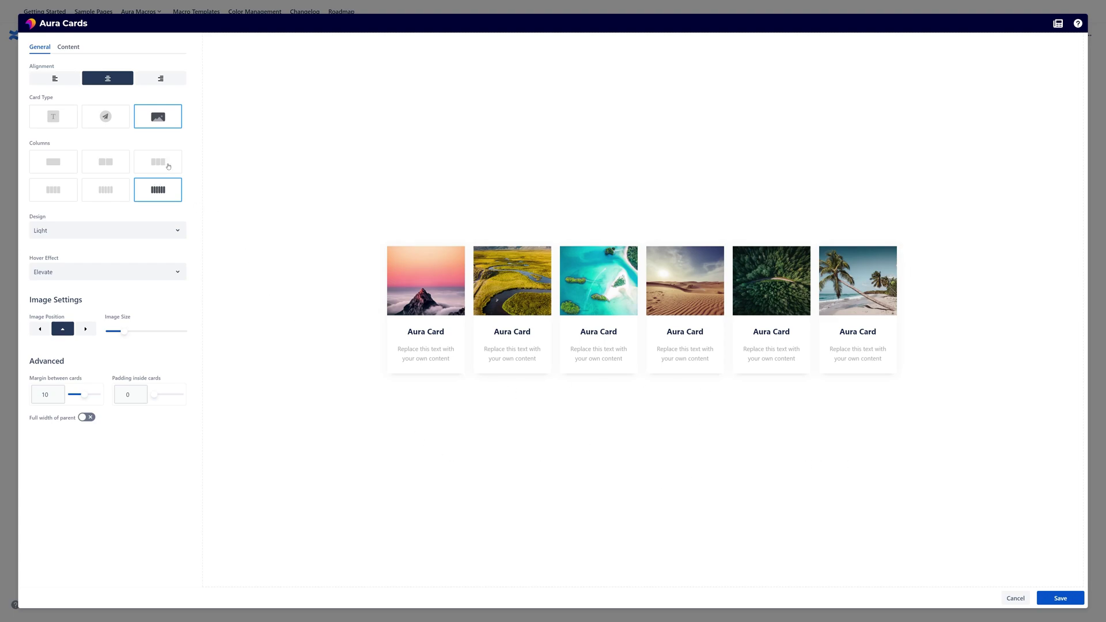
click(168, 166)
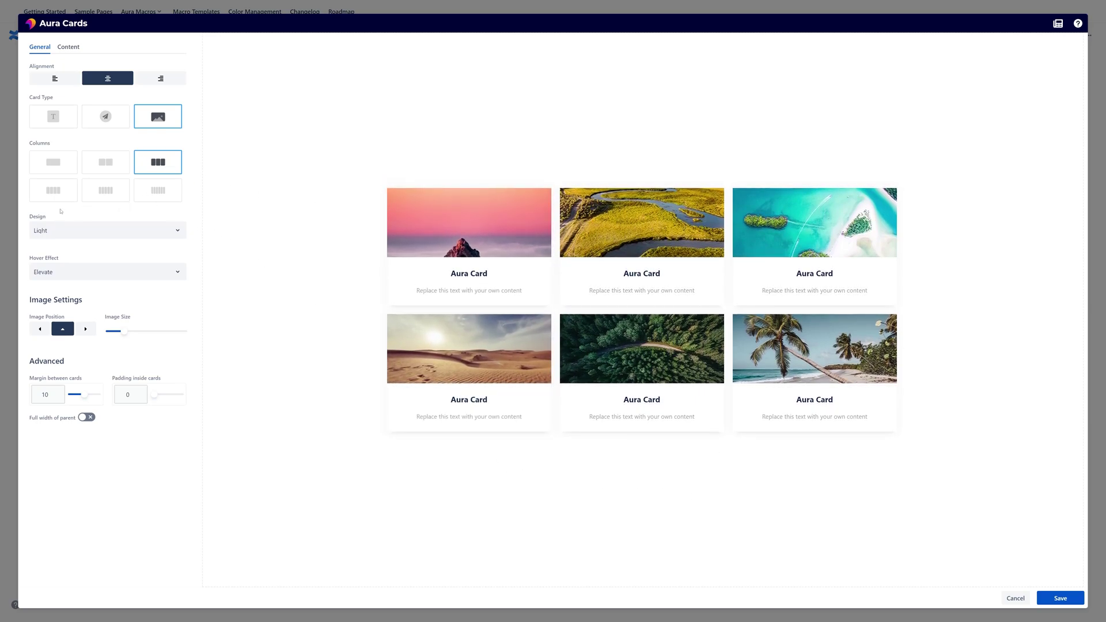
Set the card Design to Background Color after trying Light Accent
click(177, 232)
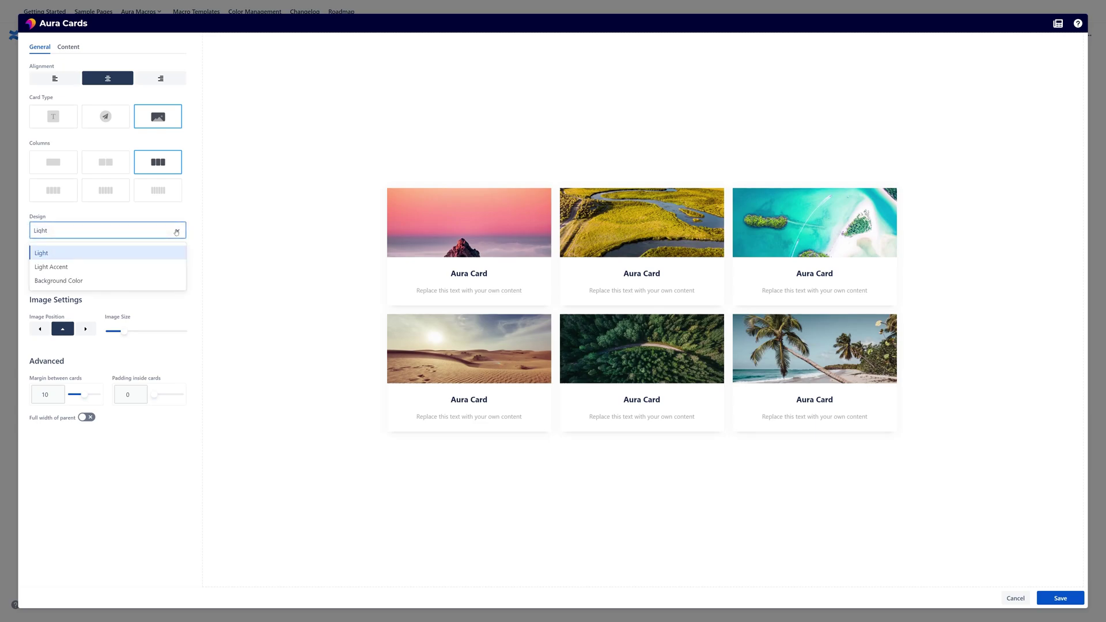
click(73, 266)
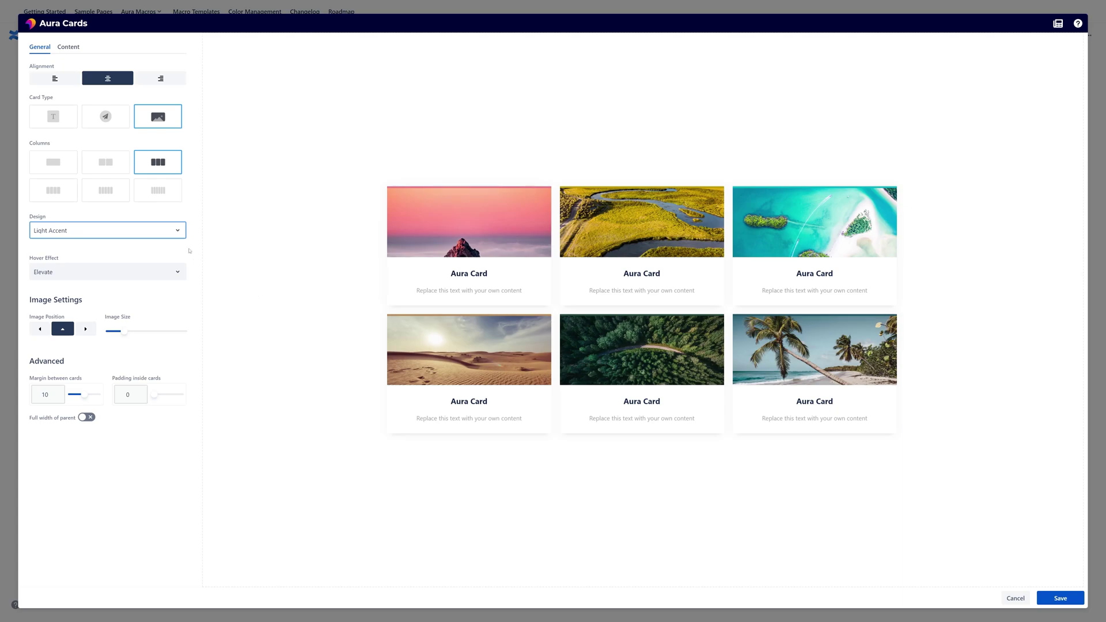
click(159, 231)
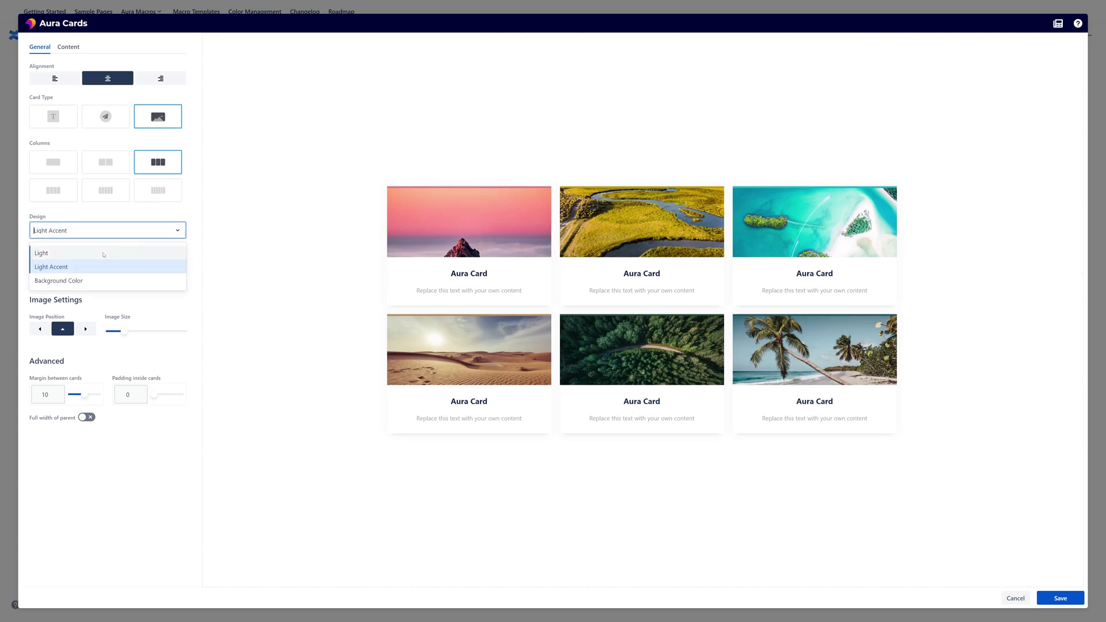
click(82, 281)
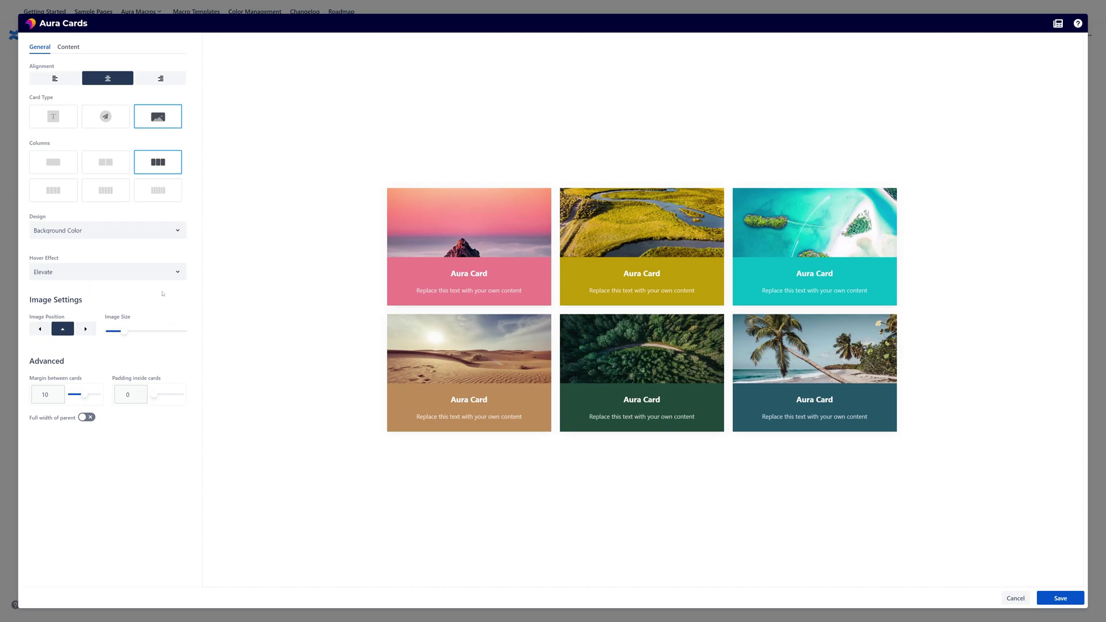
Cycle the Card Type through icon and text, settling on image cards
click(116, 118)
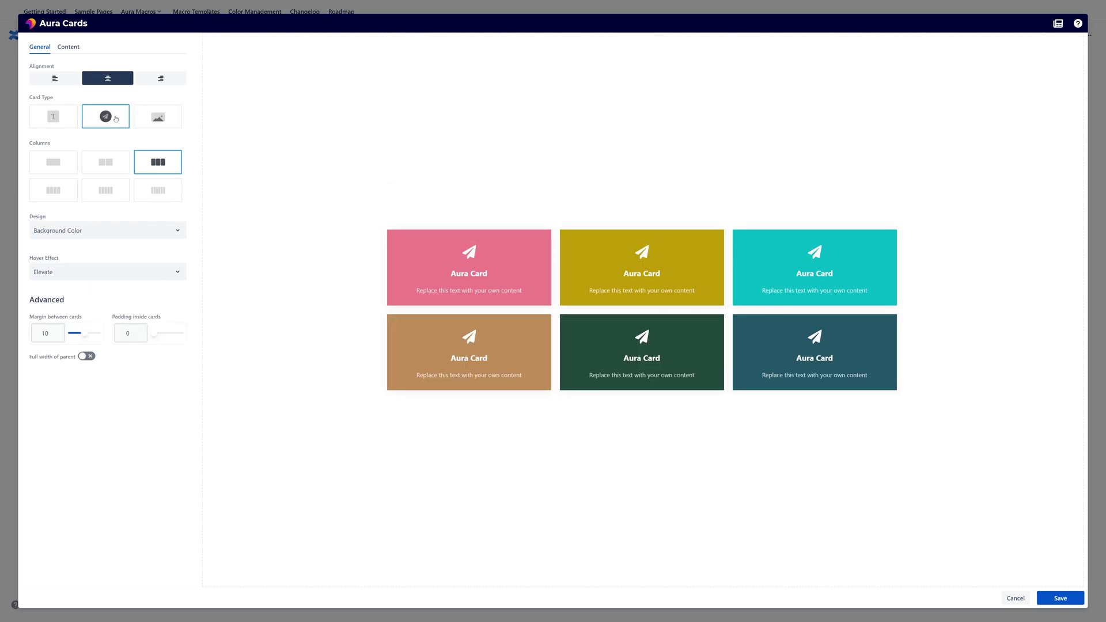
click(55, 121)
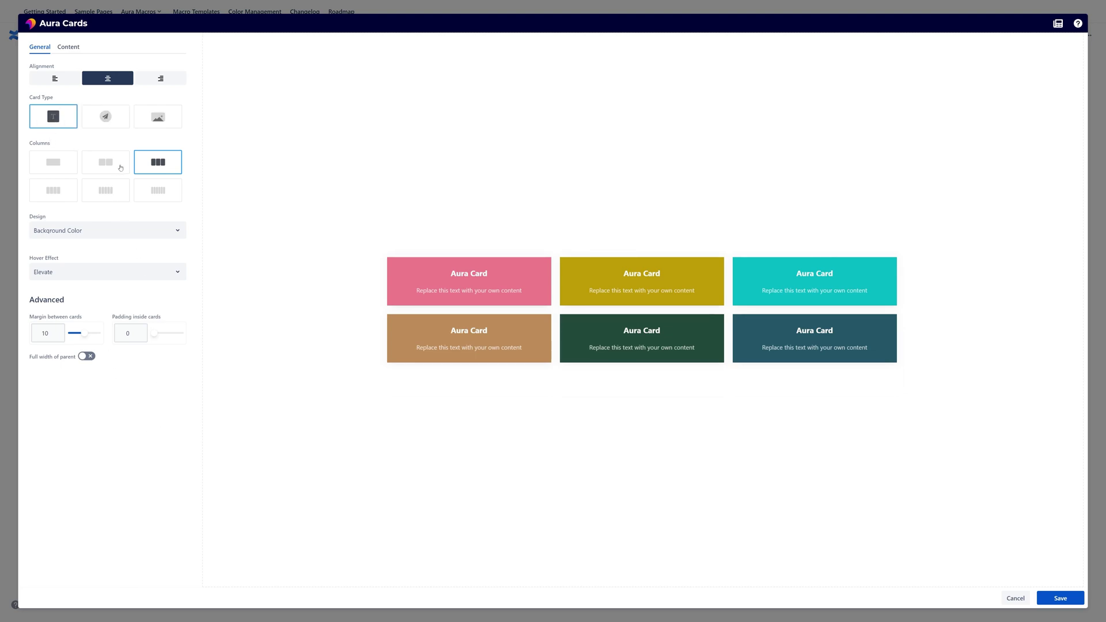
click(116, 125)
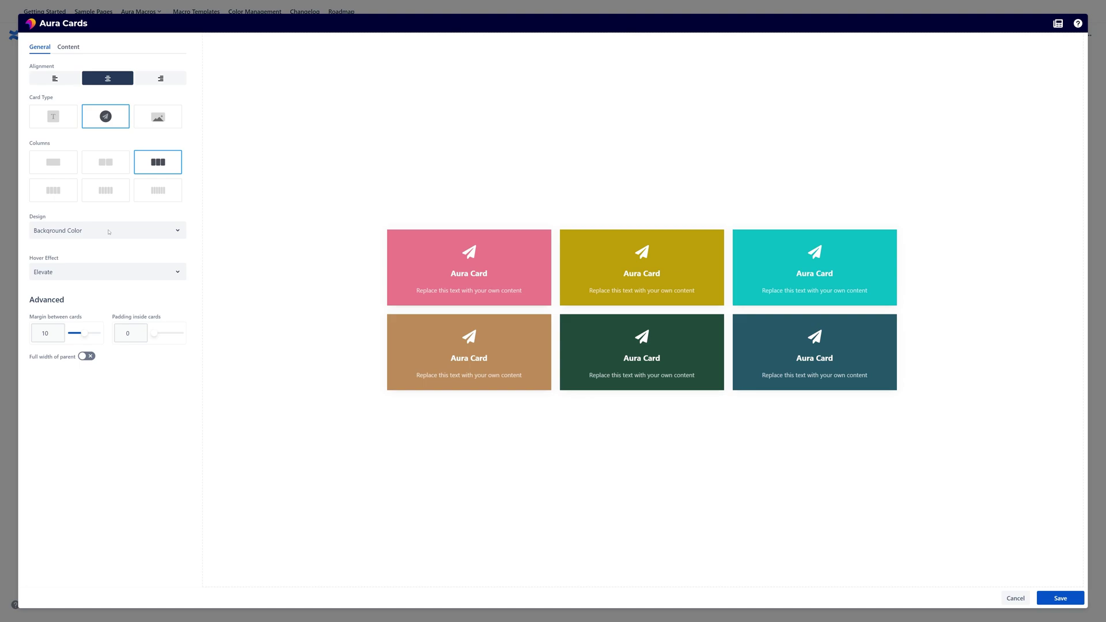
click(167, 116)
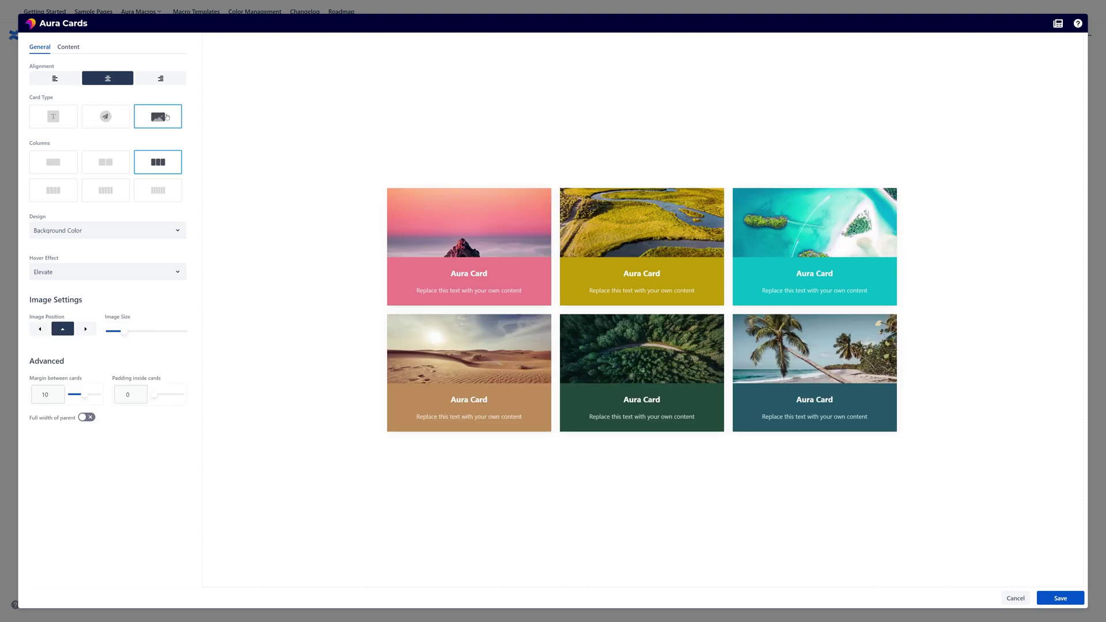
Place card images on the left, maximise Image Size, and set card Margin to 17
click(44, 334)
click(85, 332)
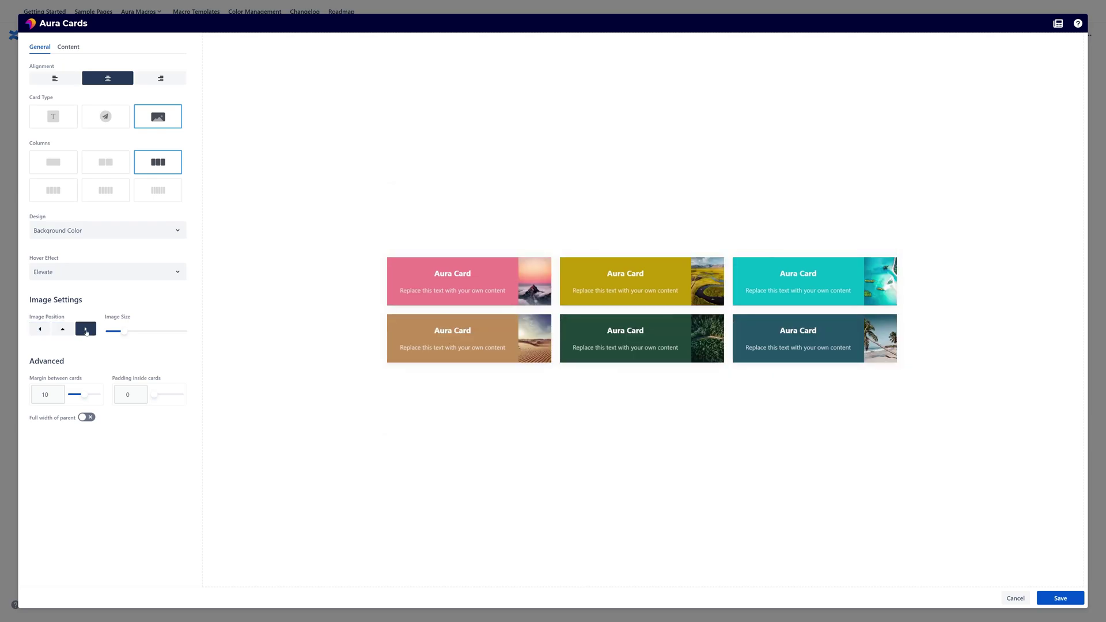
click(65, 333)
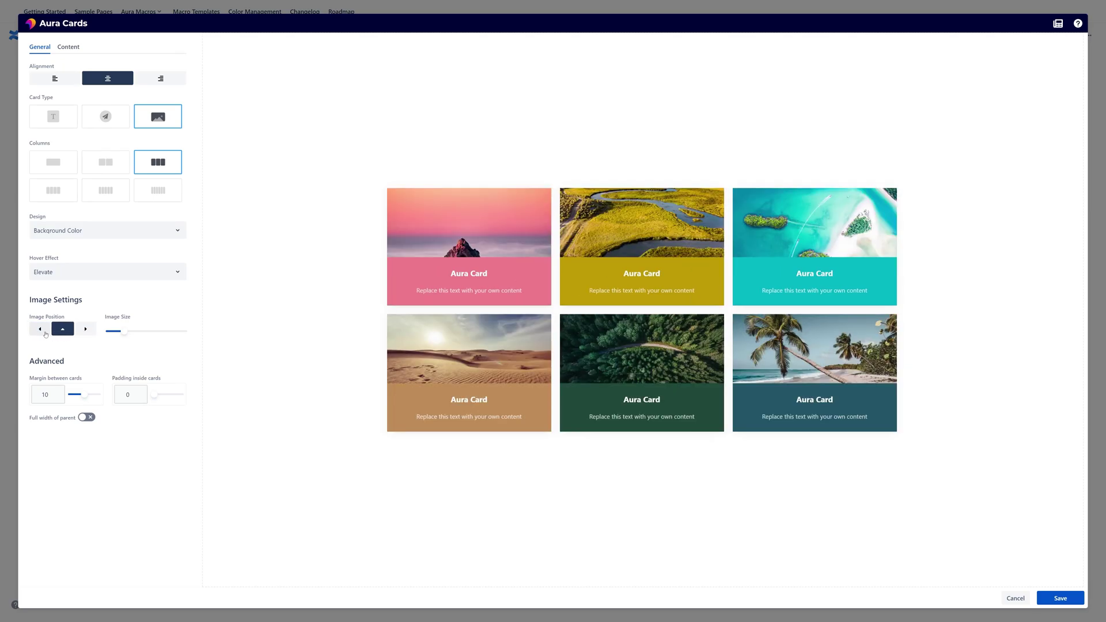
click(42, 332)
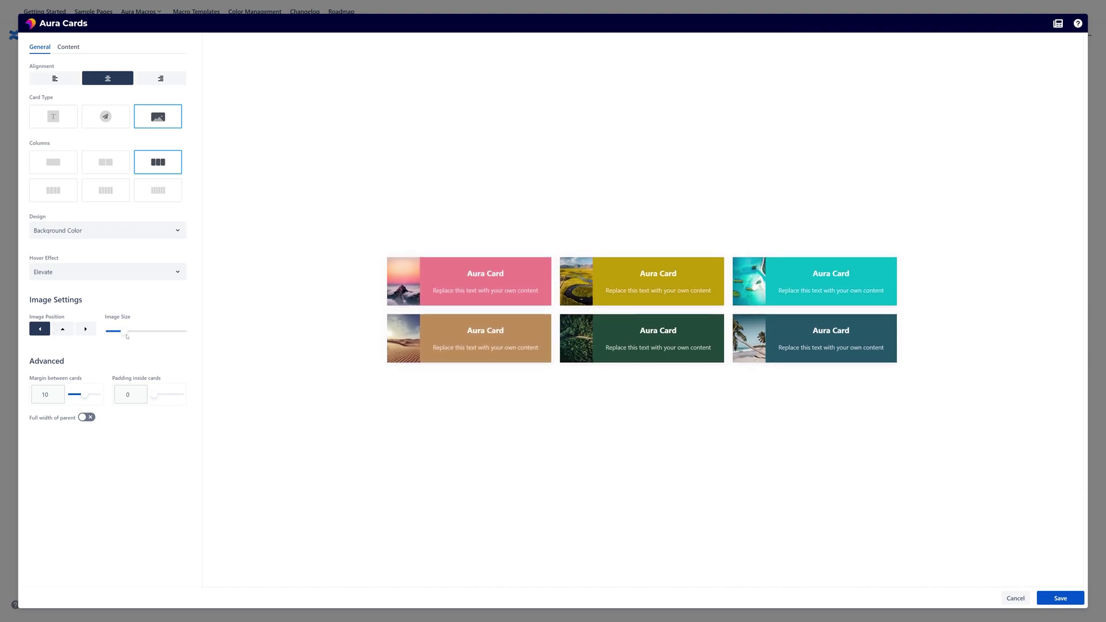
drag(122, 333, 192, 334)
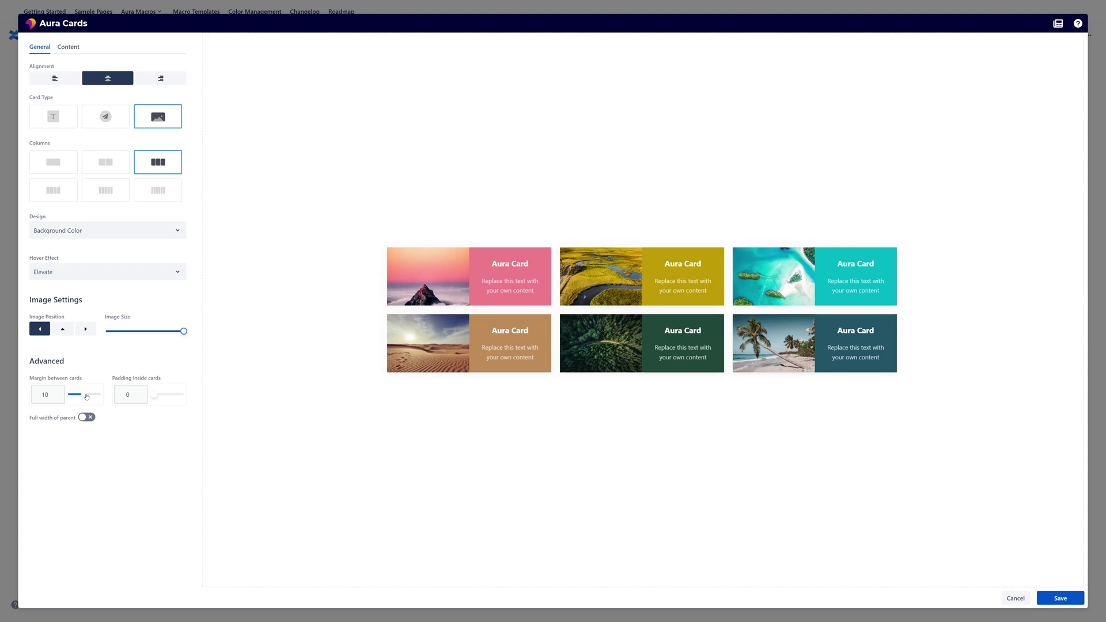
drag(84, 394, 170, 394)
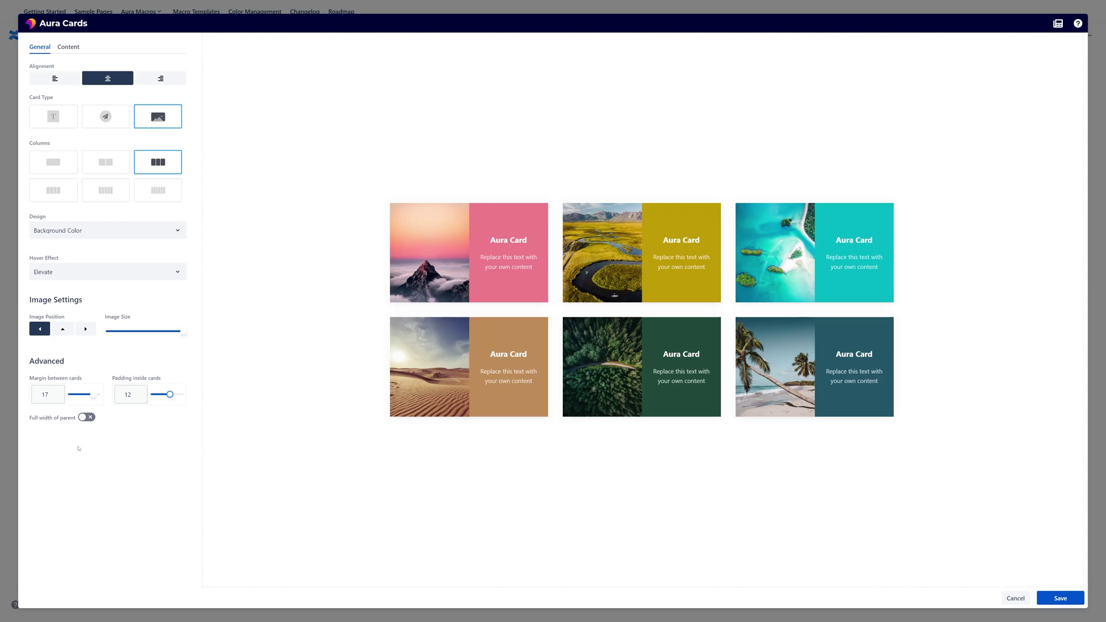
Leave Full width of parent off and save the cards macro to the page
click(86, 417)
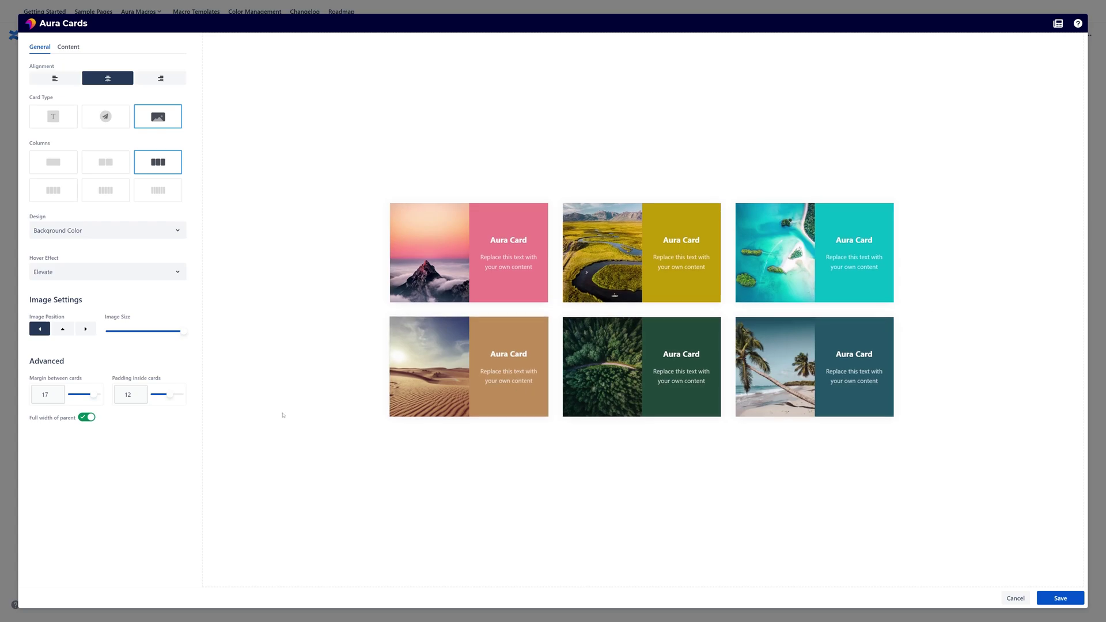
click(86, 418)
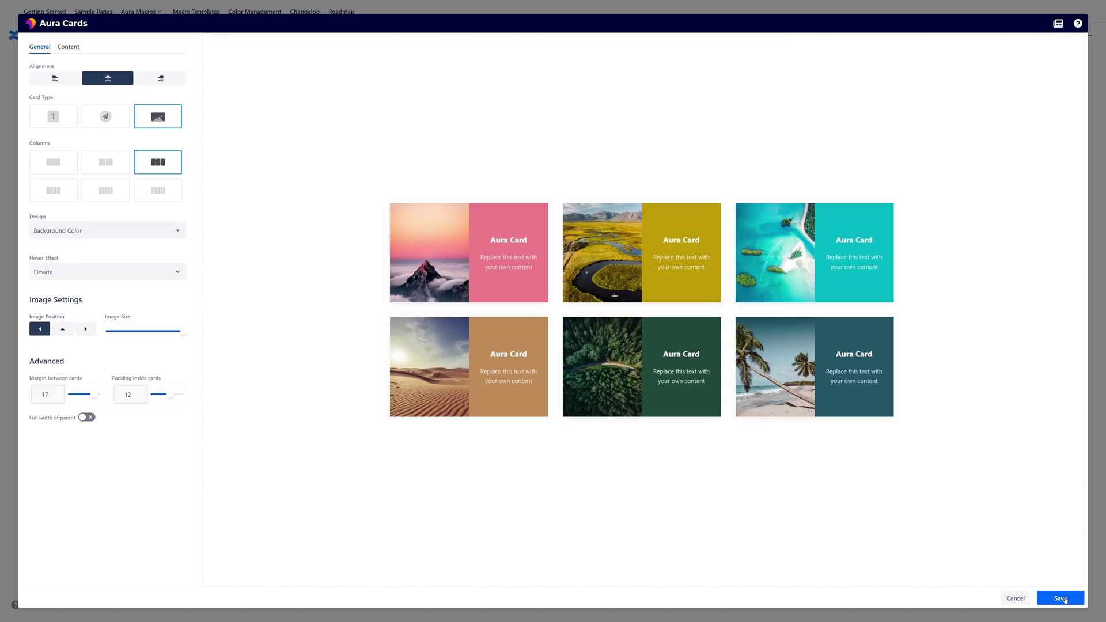
click(1065, 598)
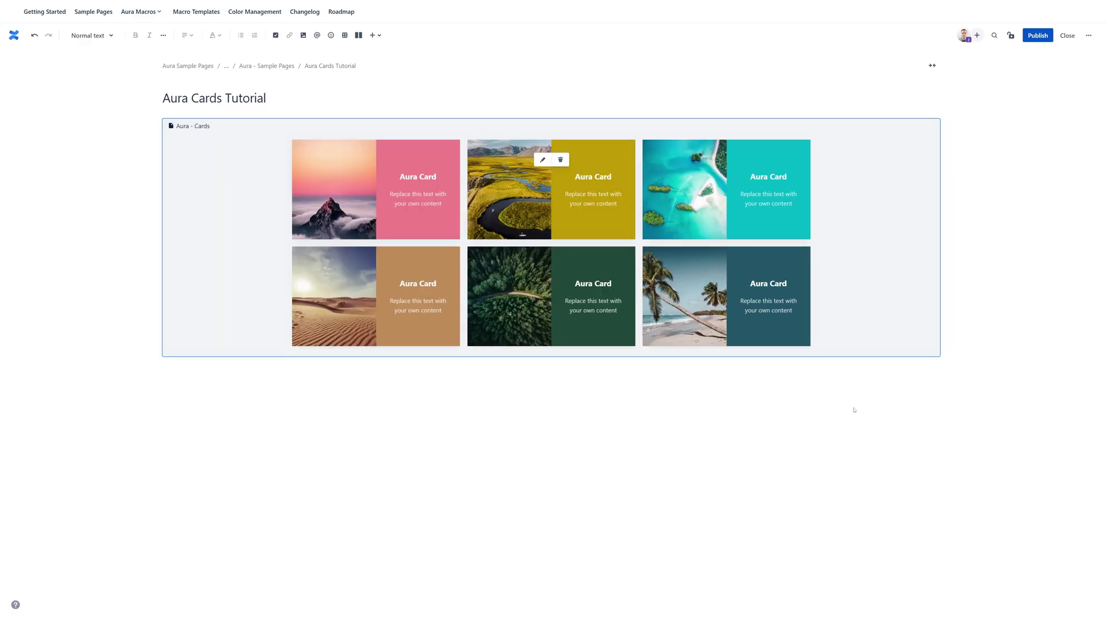
Paste a duplicate of the cards macro below the first one
click(875, 381)
click(841, 196)
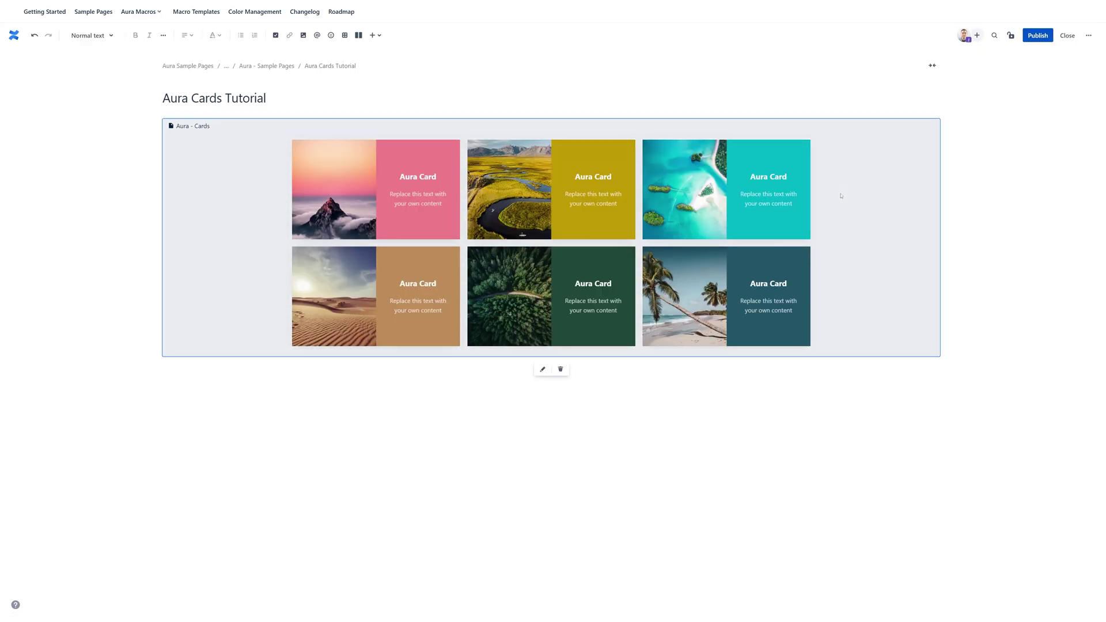
click(595, 387)
key(ctrl+v)
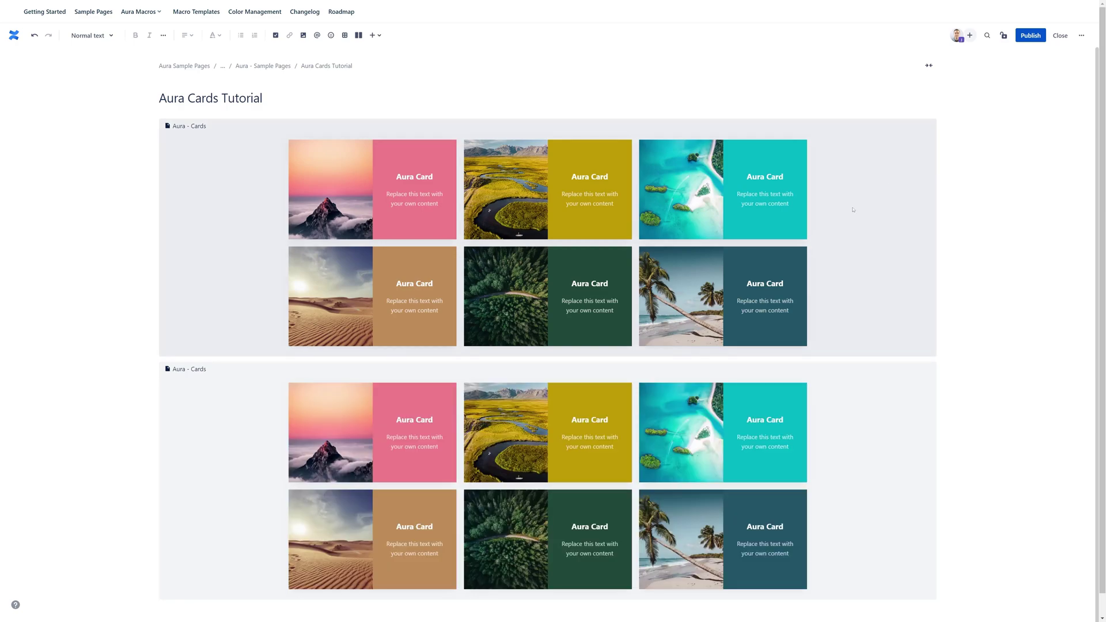
Enable Full width of parent on the second cards macro and save it
click(912, 364)
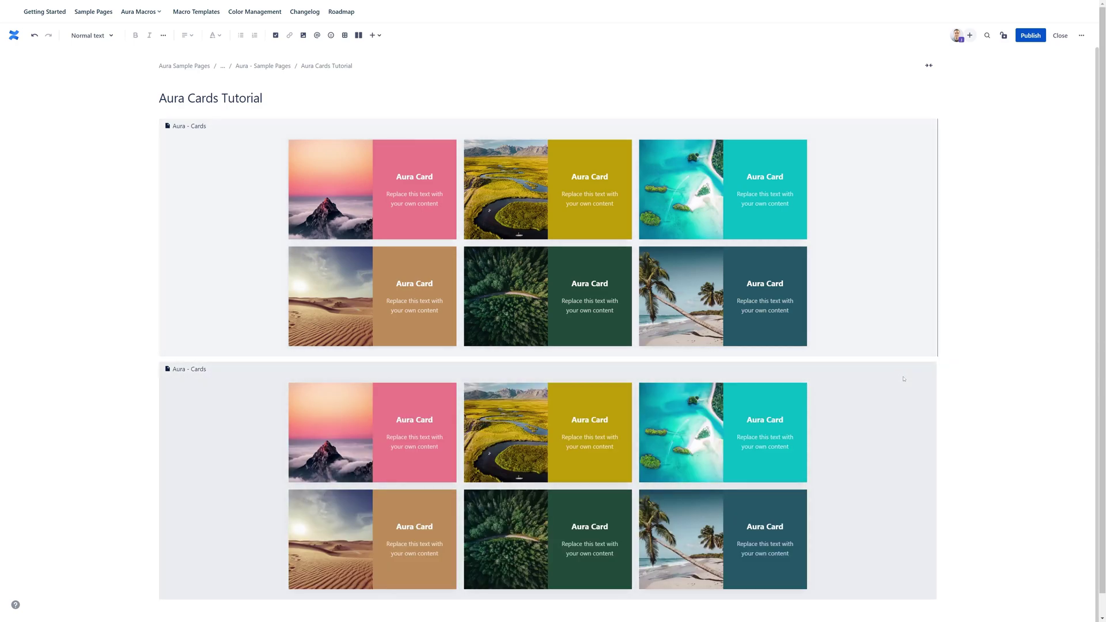
click(904, 379)
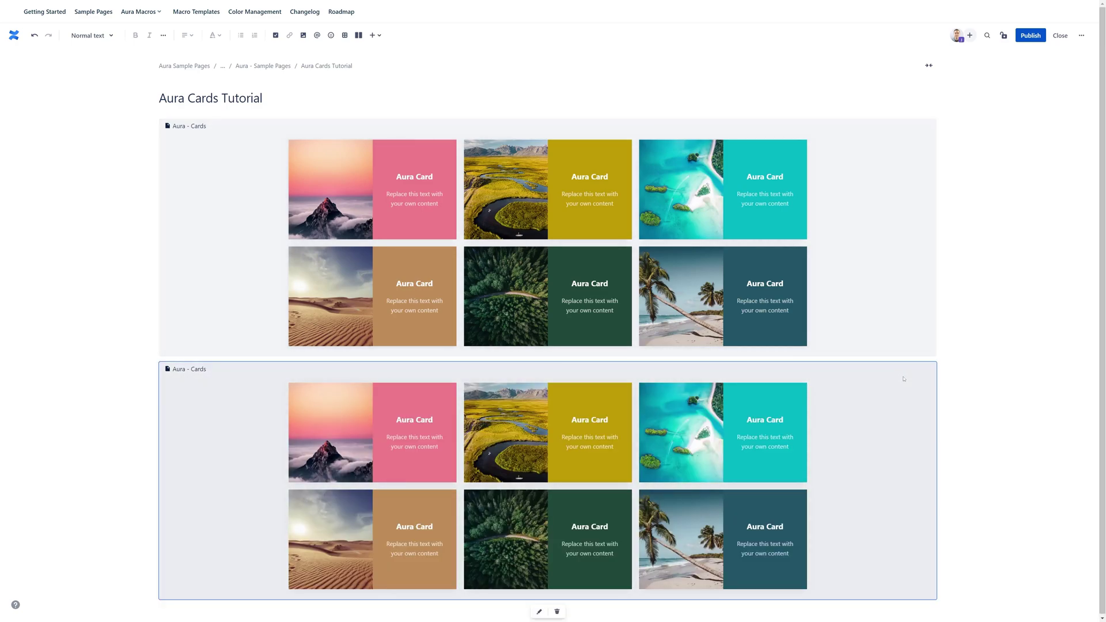
click(539, 609)
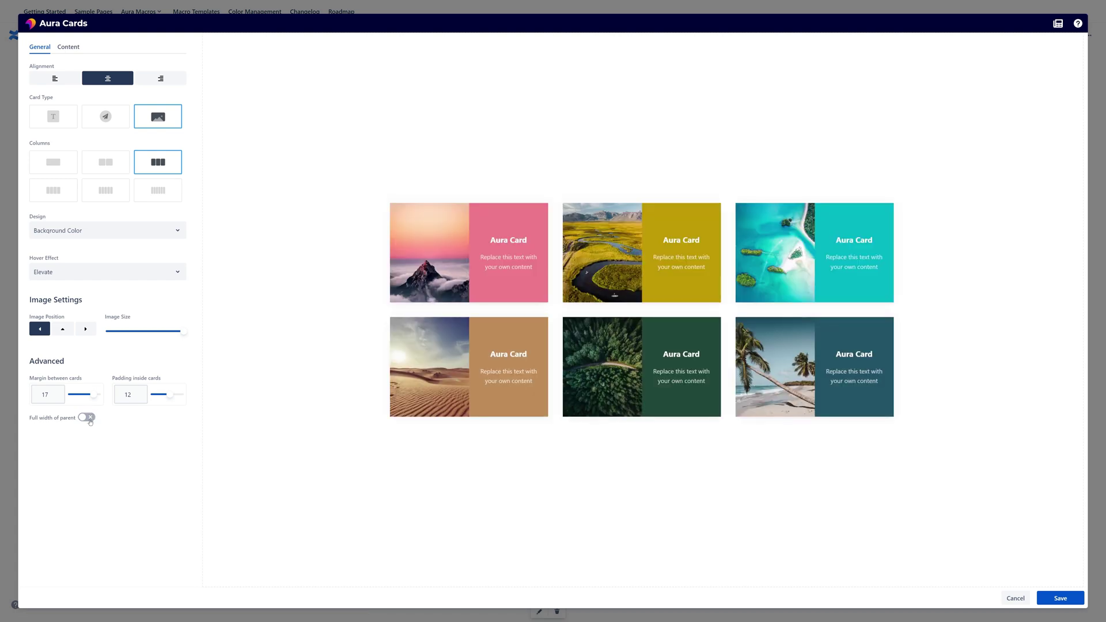
click(91, 421)
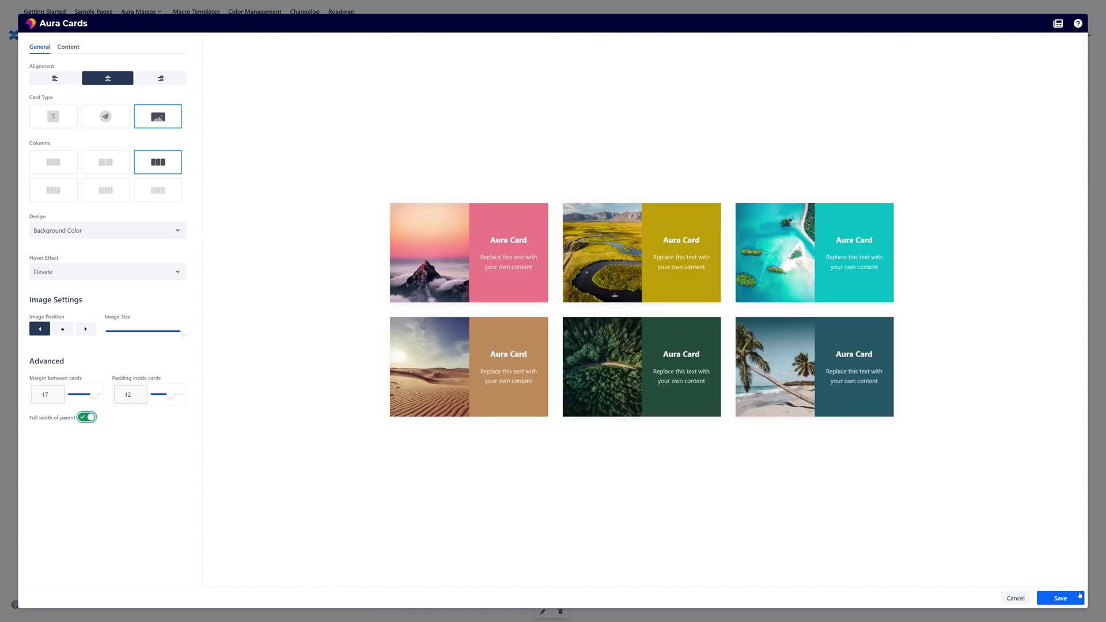
click(1060, 598)
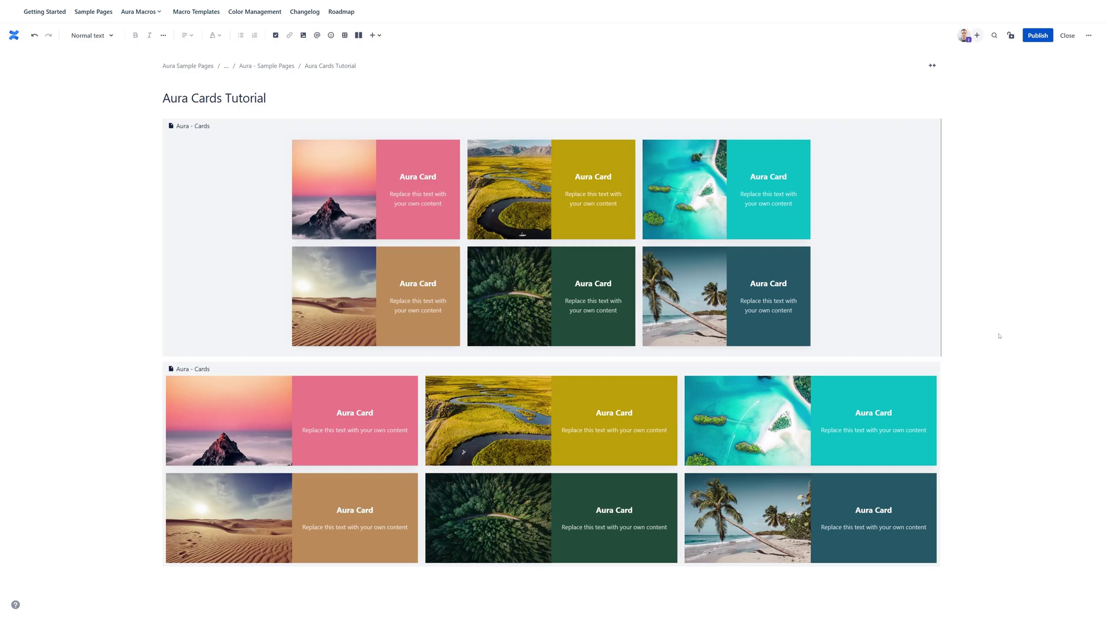
Delete the full-width second Aura - Cards macro from the page
click(950, 389)
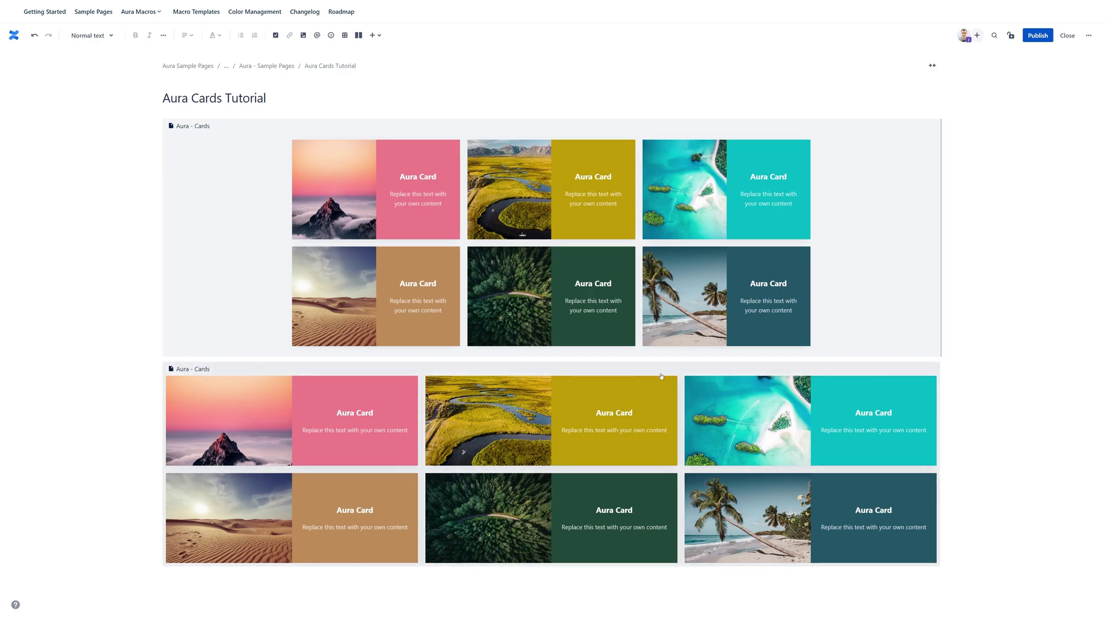
click(956, 368)
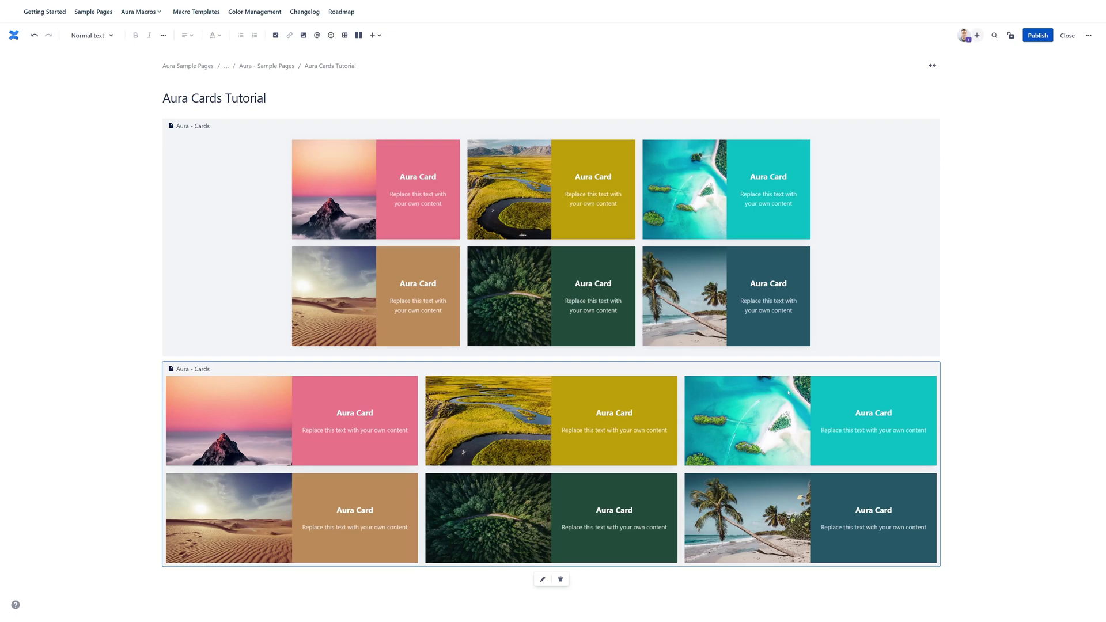
click(561, 579)
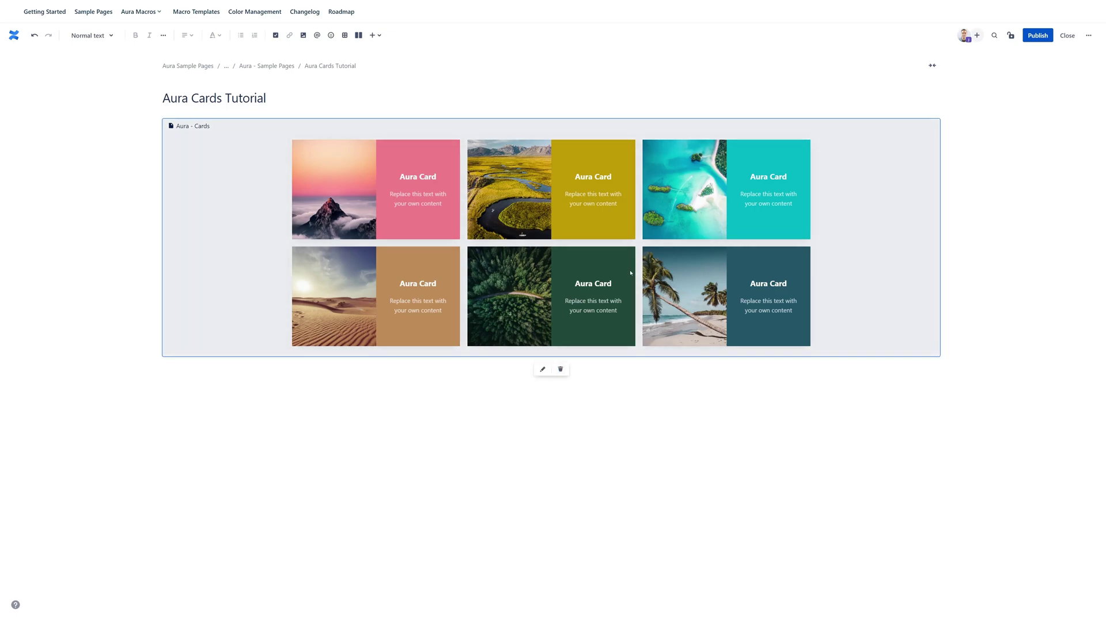
Reopen the cards macro, select the pink mountain card, and clear its title
click(542, 368)
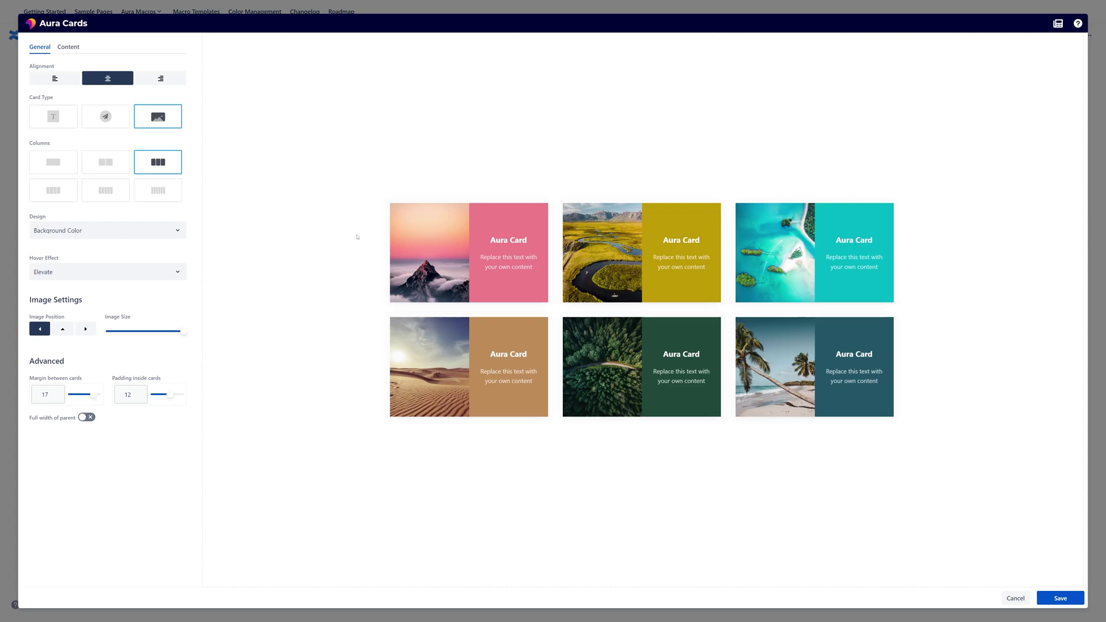
click(452, 253)
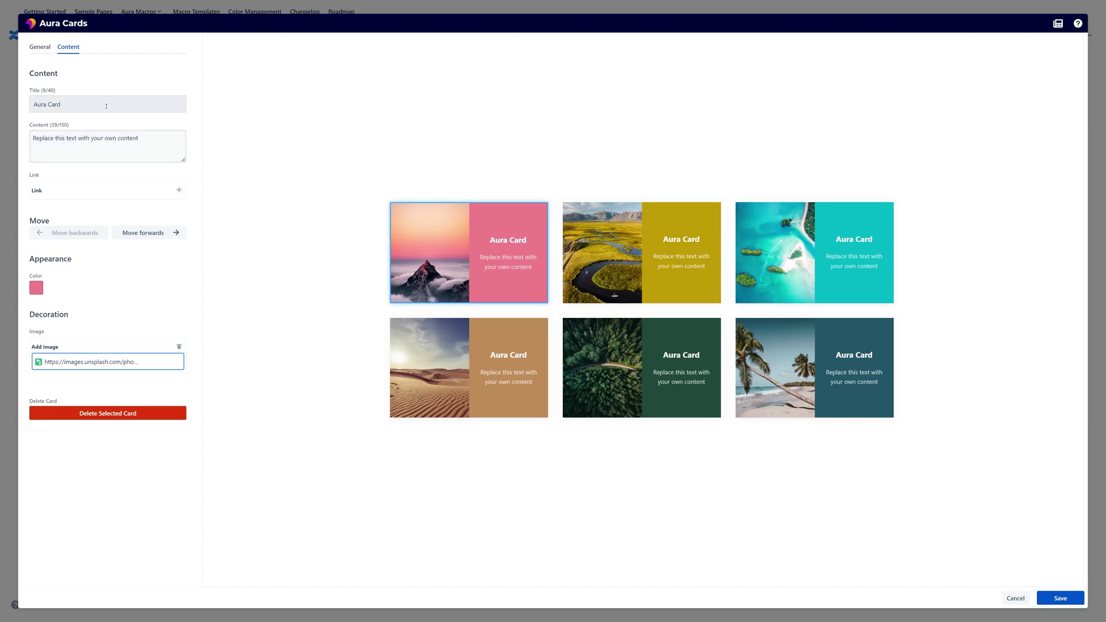
drag(106, 106, 34, 100)
key(BackSpace)
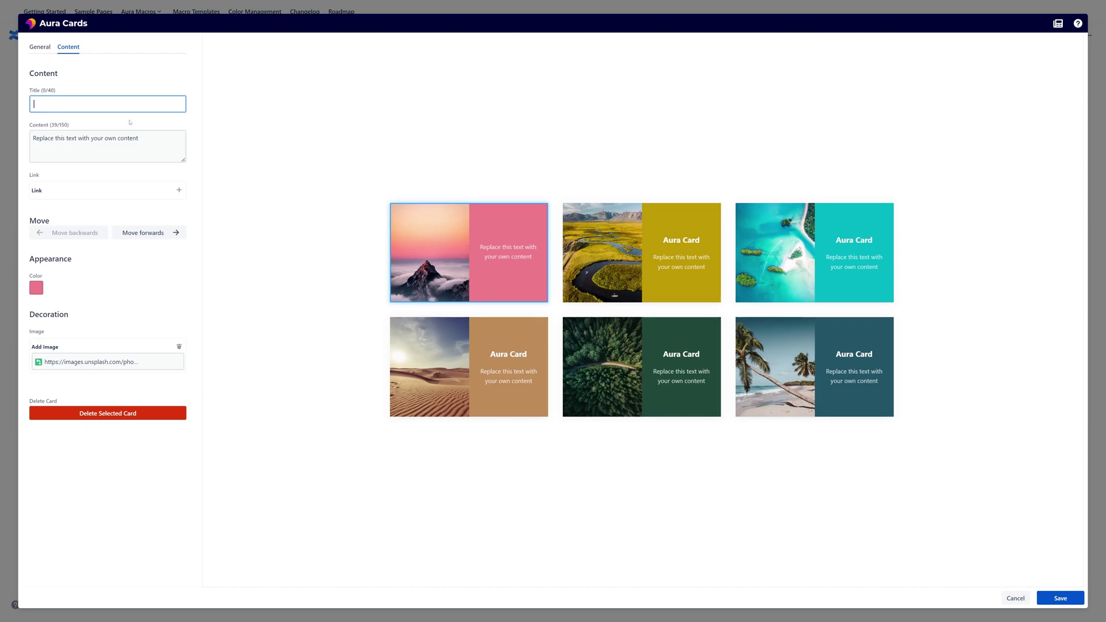
Back in the pink card's Content settings, bring up the Link picker
click(528, 178)
click(515, 243)
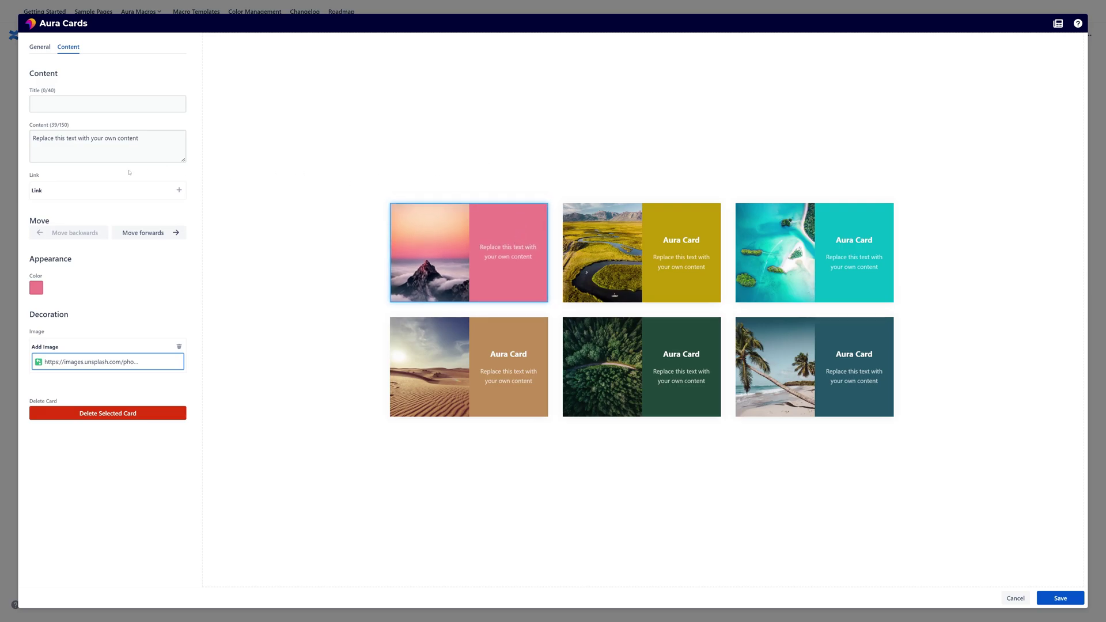
click(159, 195)
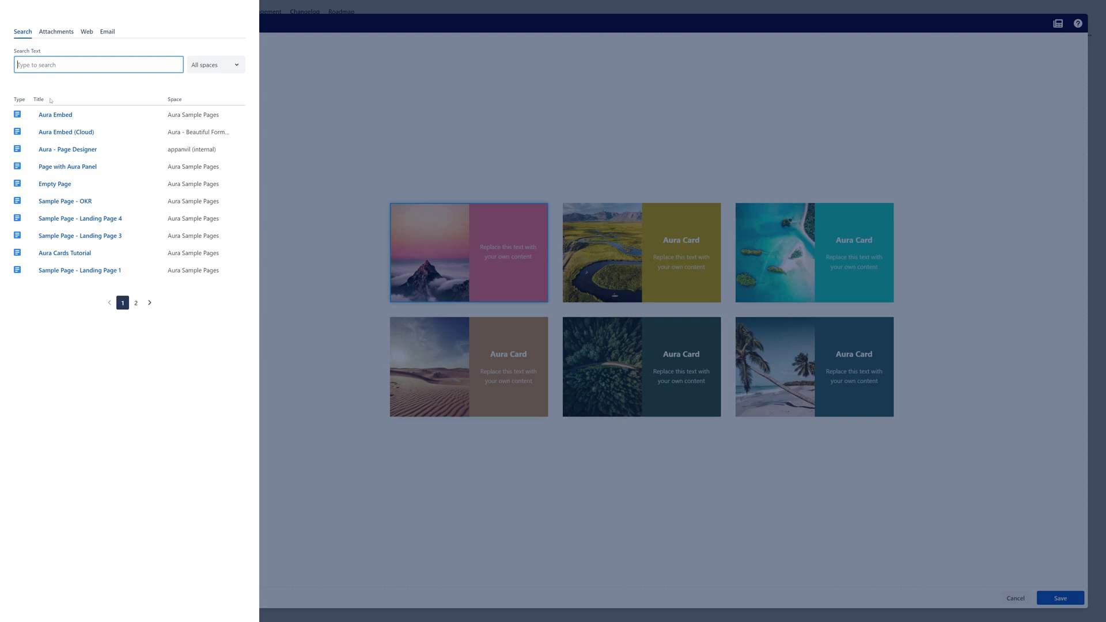
Review the attachment, Web, Email and Search link options, then close without linking
click(66, 35)
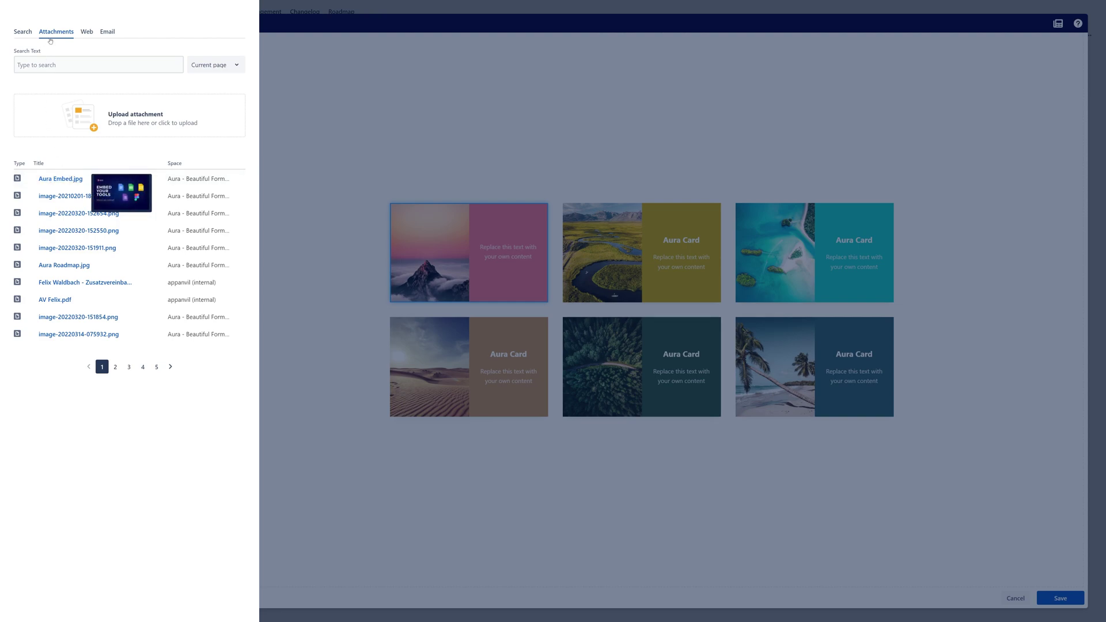
mouse_move(58, 187)
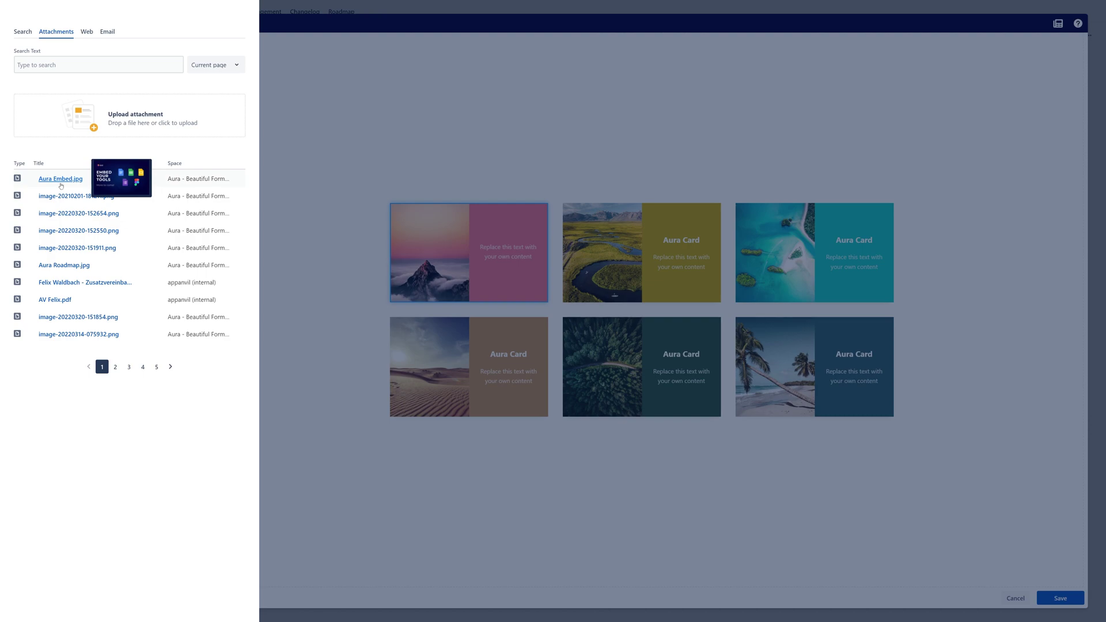
click(87, 32)
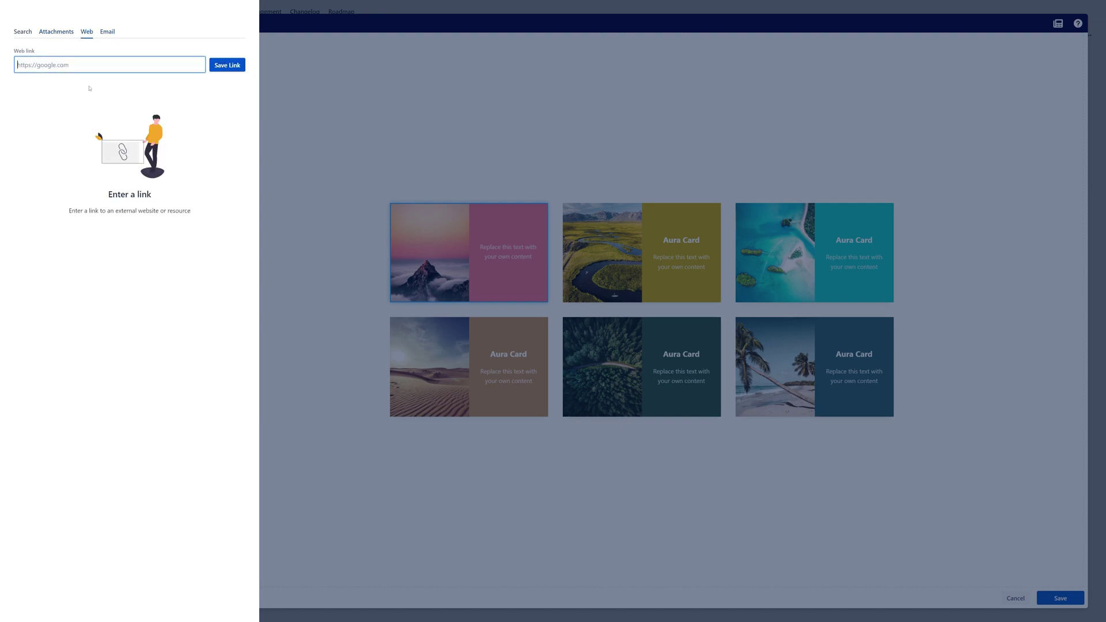
click(115, 31)
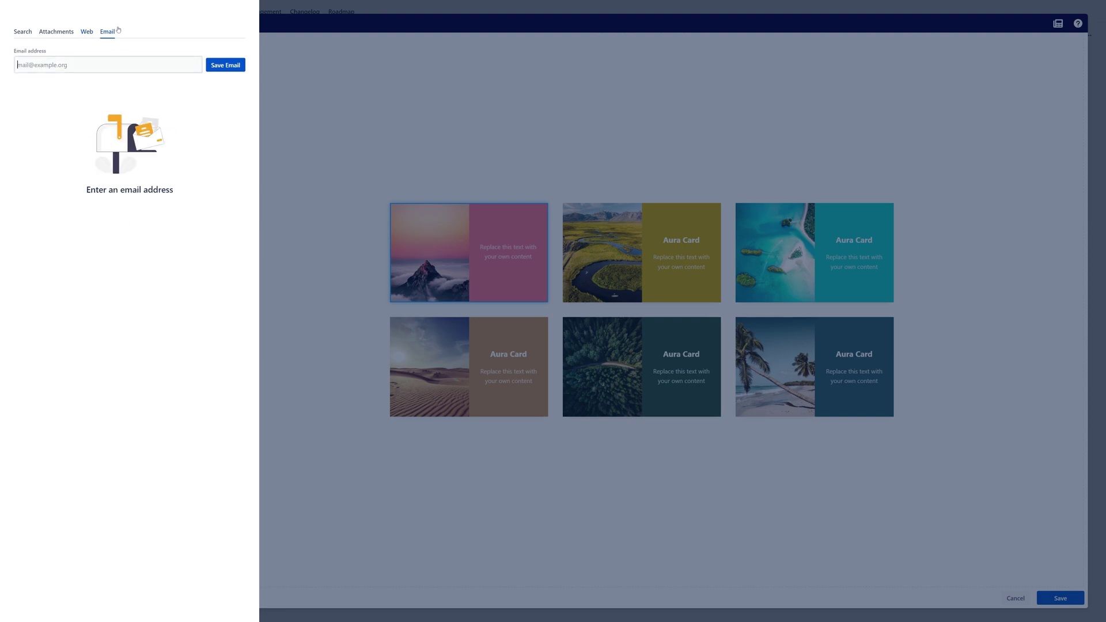
click(19, 32)
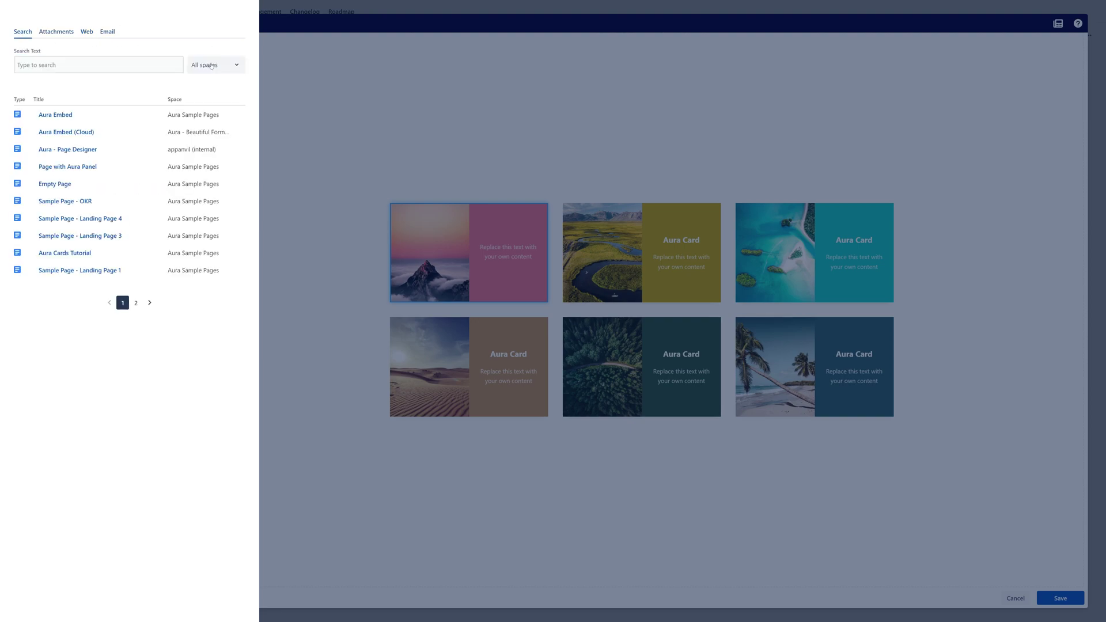
click(324, 371)
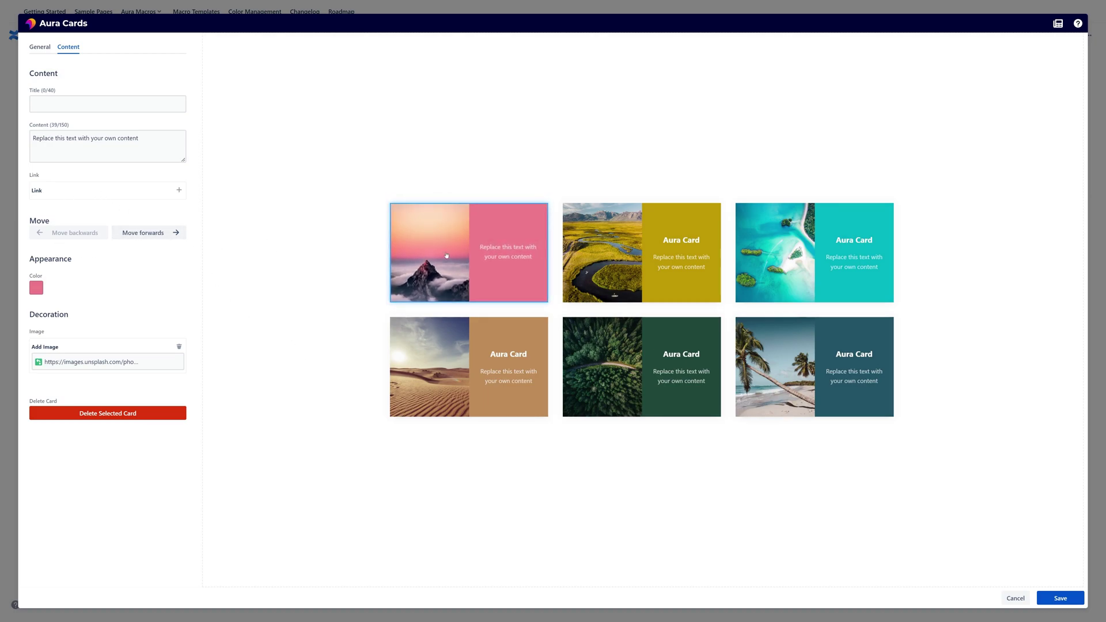
Move the pink card four places later, back three places to first, then show its colour swatches
click(144, 233)
click(145, 233)
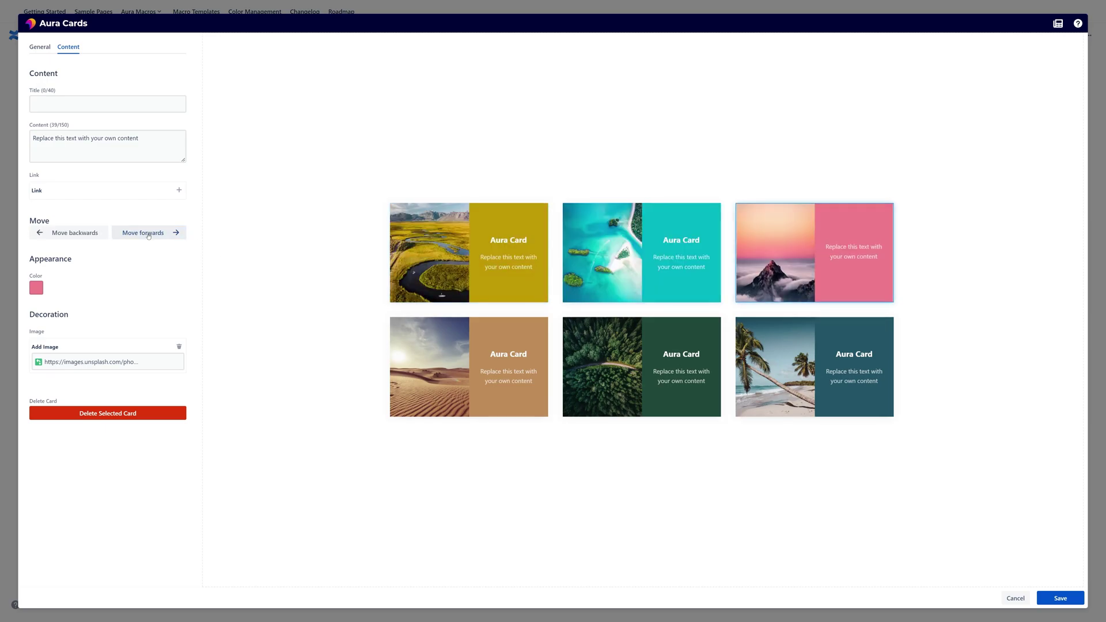
click(147, 234)
click(148, 234)
click(75, 233)
click(75, 233)
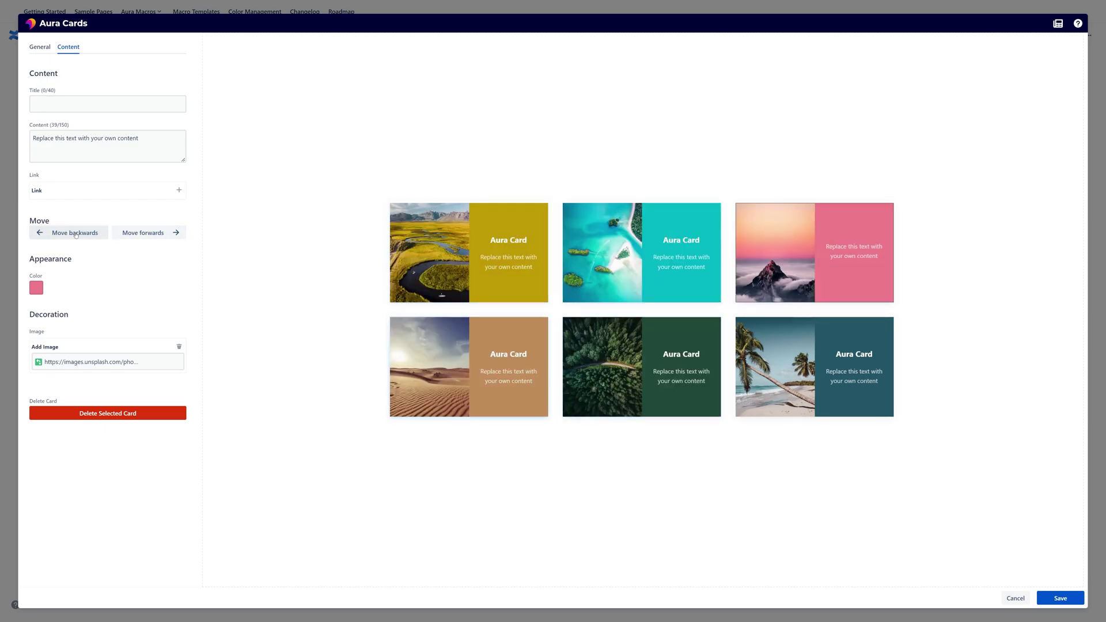
click(75, 234)
click(76, 233)
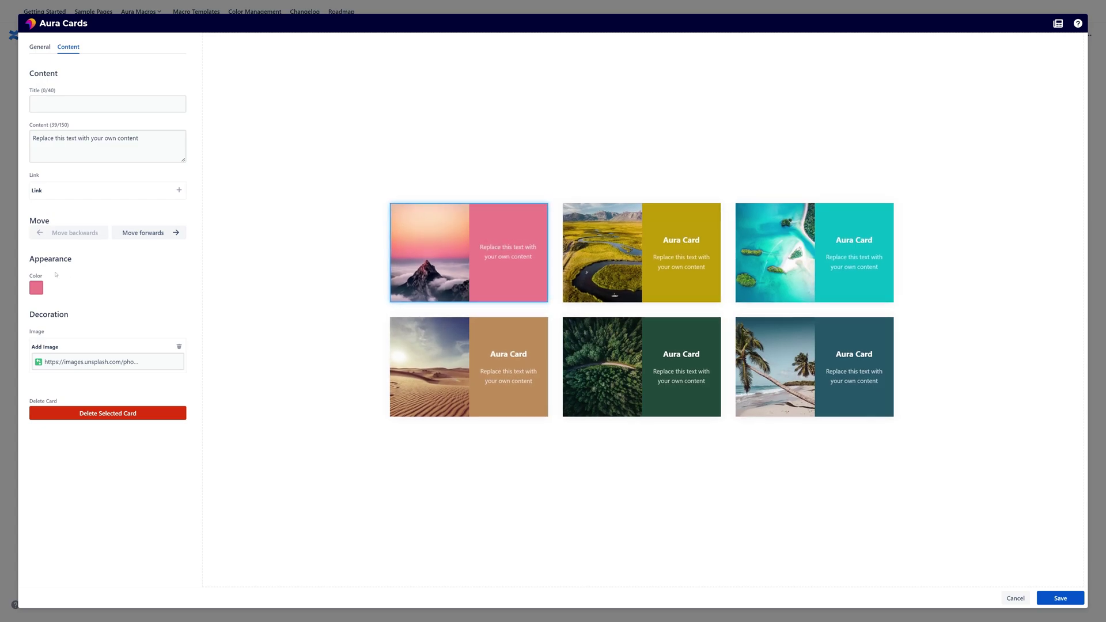
click(42, 291)
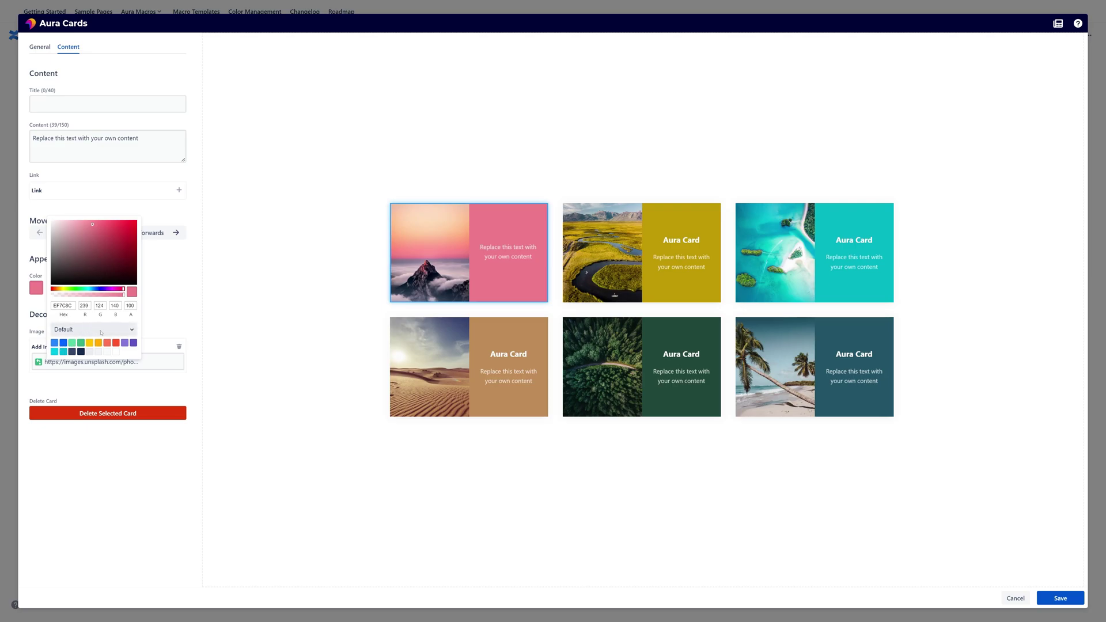
Try orange, red and purple swatches, settle on a deep purple panel, then reselect the first card
click(99, 343)
click(116, 344)
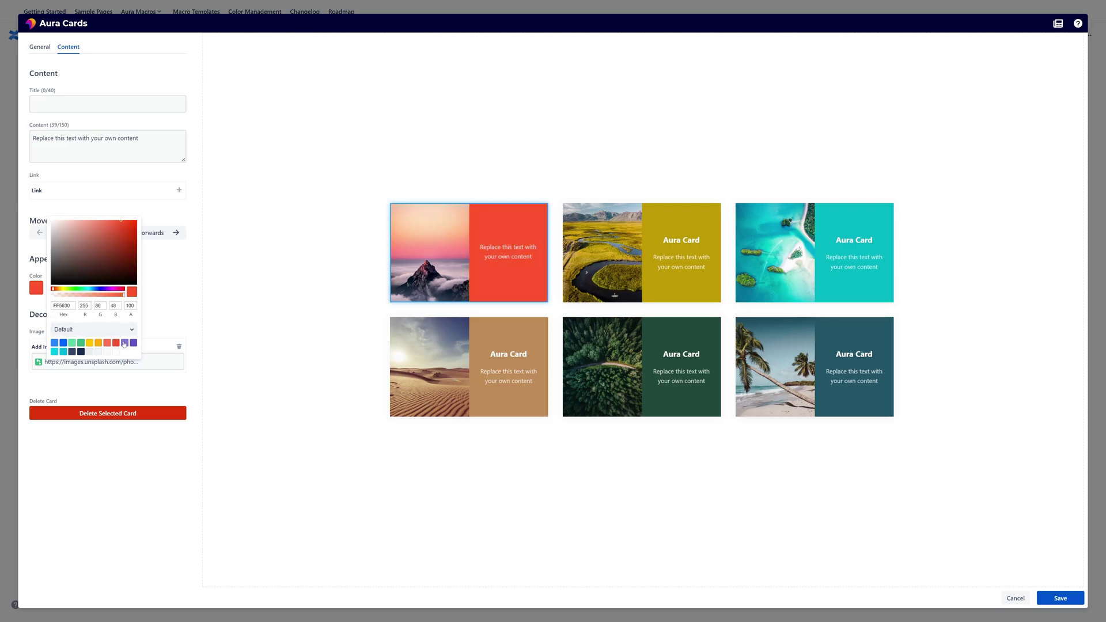
click(125, 343)
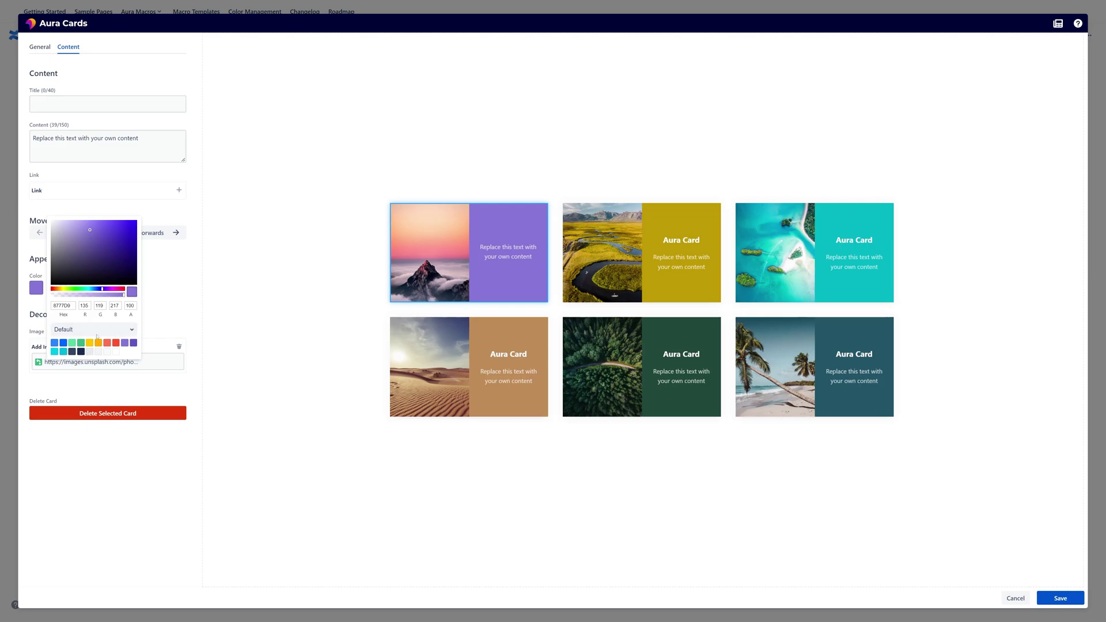
mouse_move(98, 230)
mouse_down()
mouse_move(111, 245)
mouse_move(81, 229)
mouse_move(96, 236)
mouse_up()
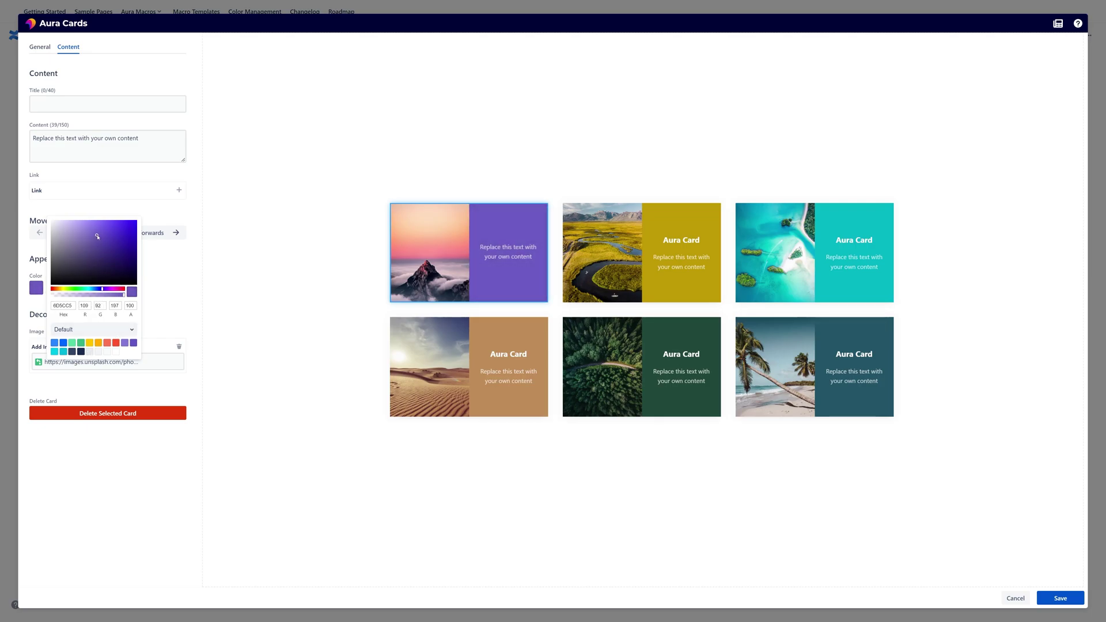
click(322, 202)
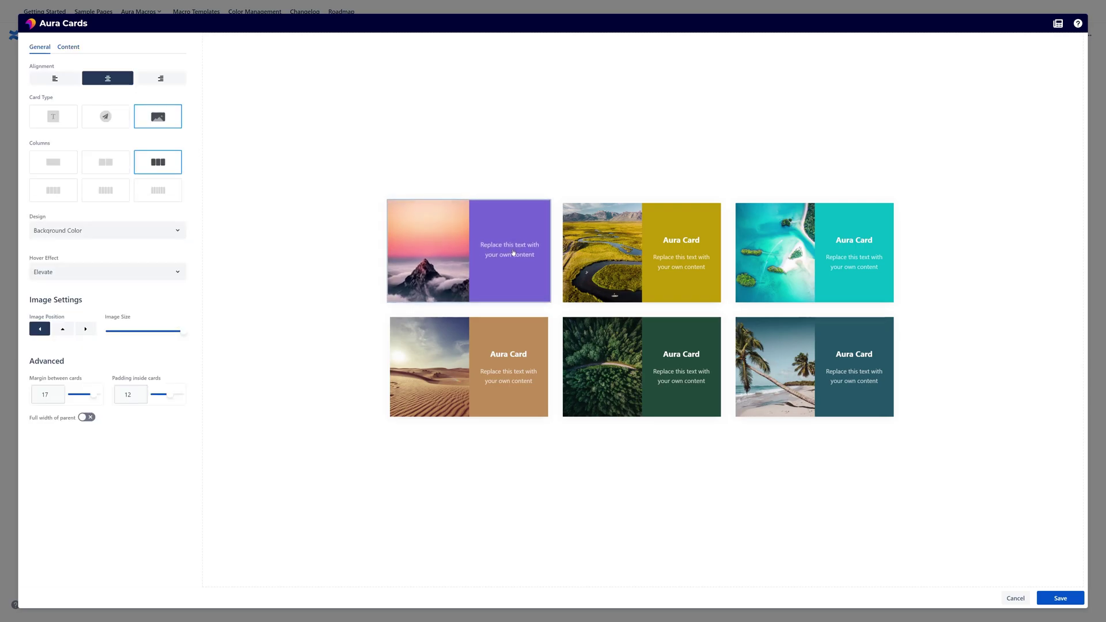
click(476, 247)
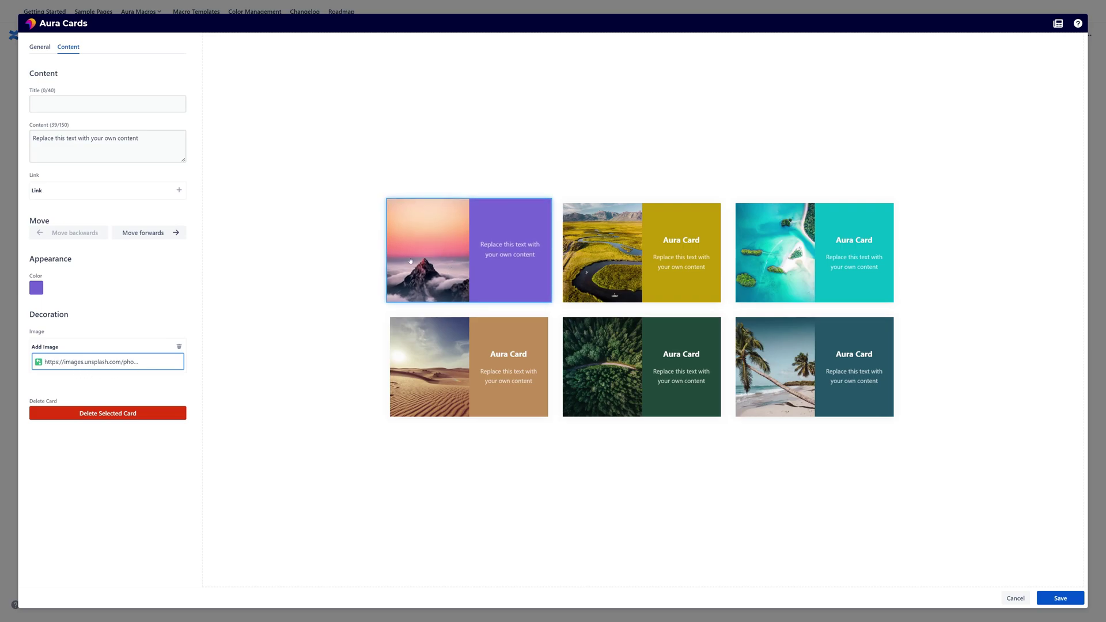
Choose Aura Embed.jpg from the page attachments as the first card's image
click(128, 362)
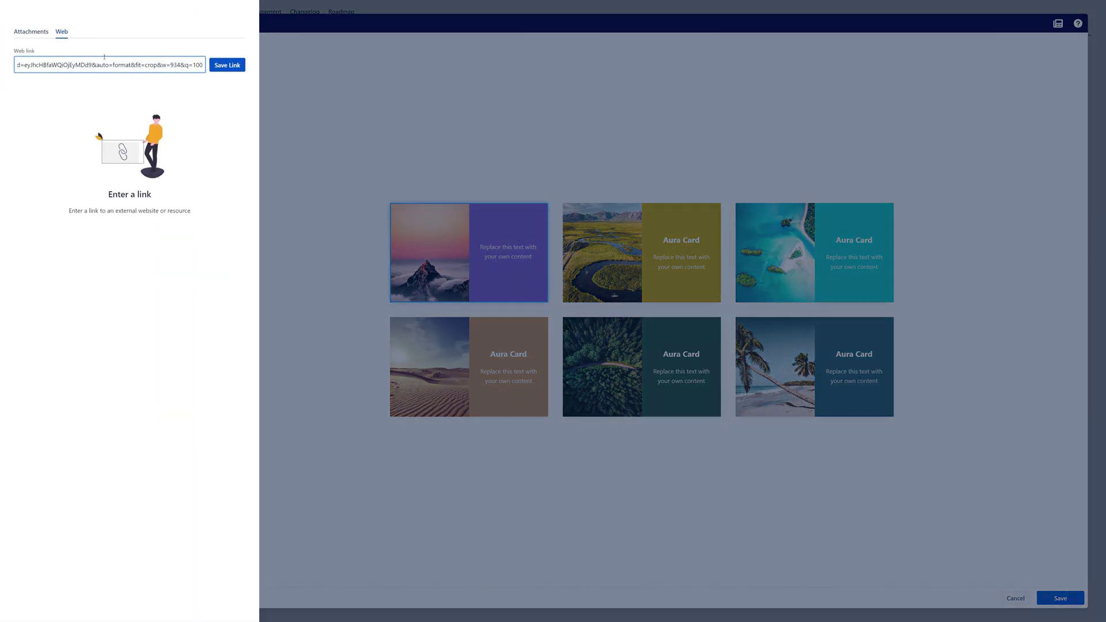
key(ctrl+a)
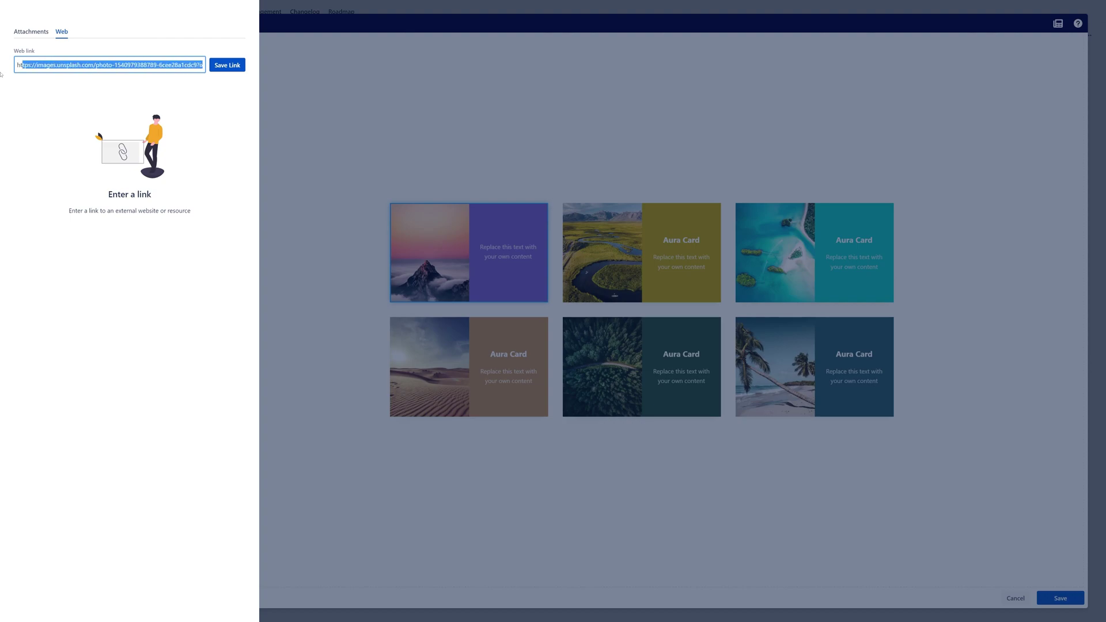
key(Home)
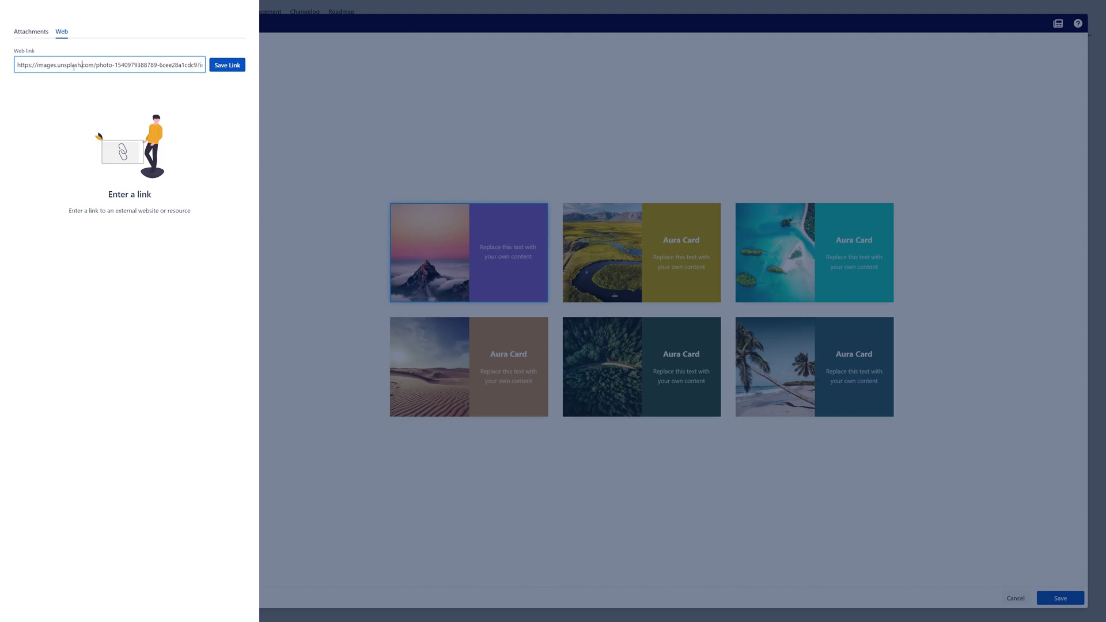
click(40, 35)
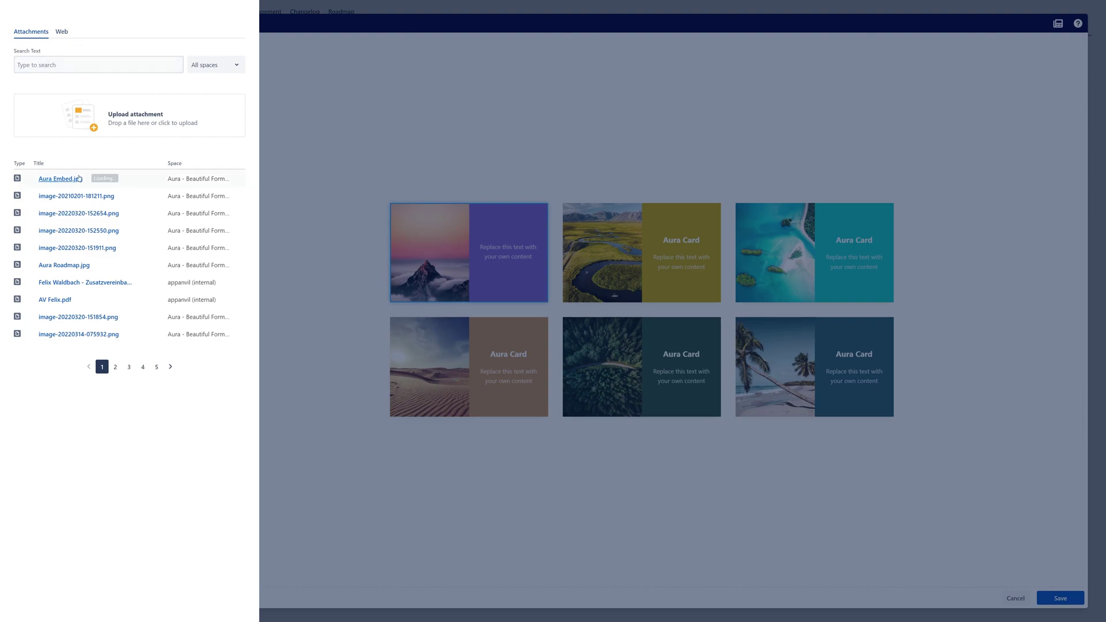
mouse_move(79, 179)
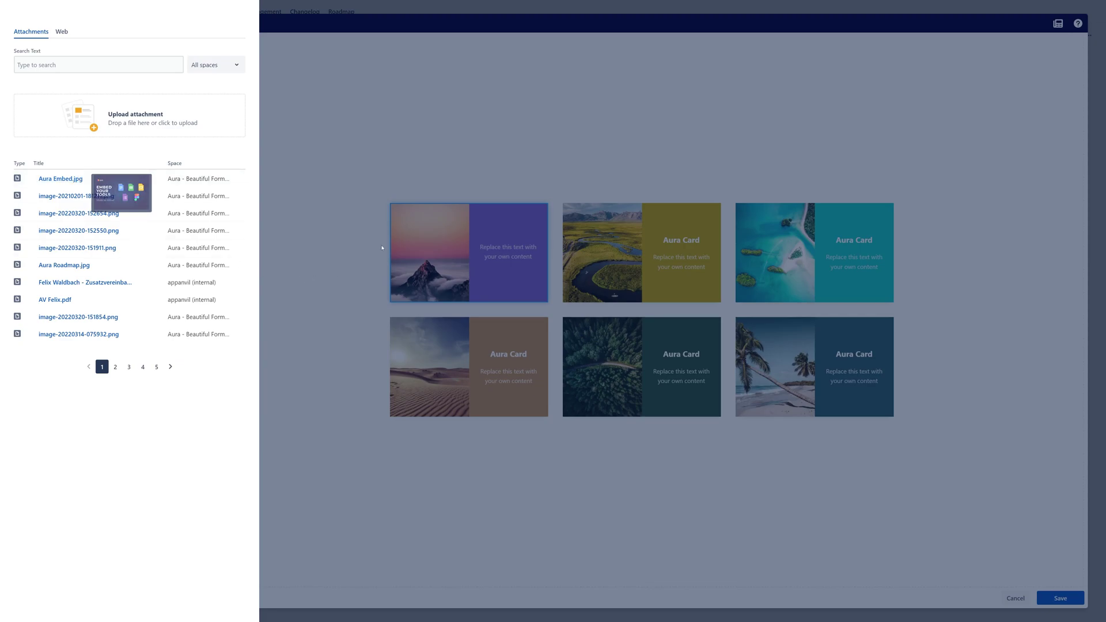
click(63, 179)
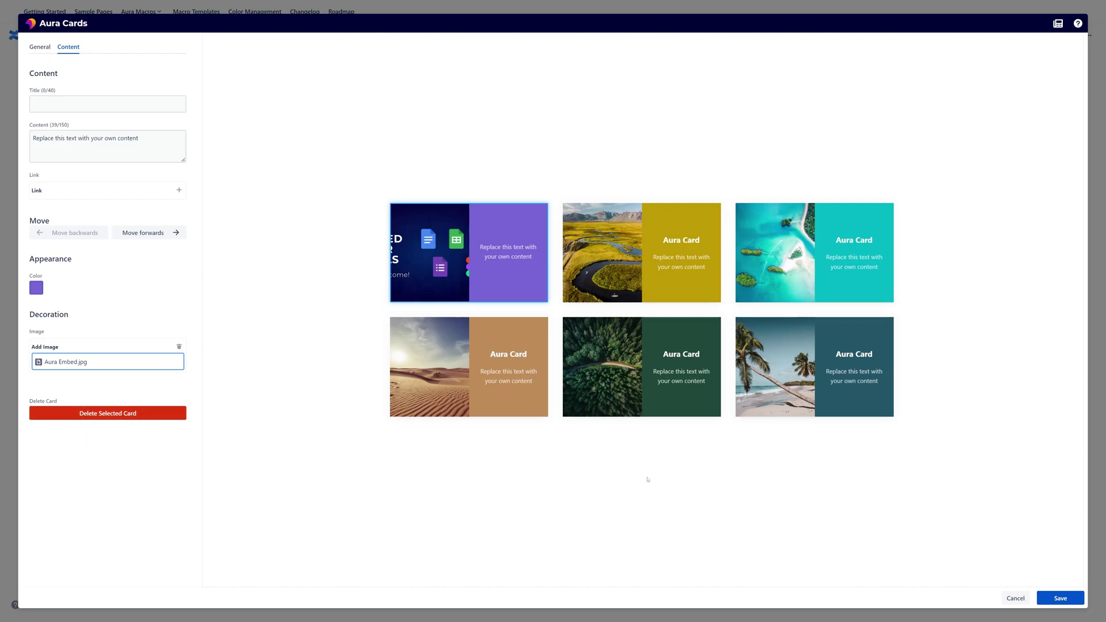
Delete the purple Aura Embed card, add a new sixth card in the empty slot, and save the macro
click(495, 251)
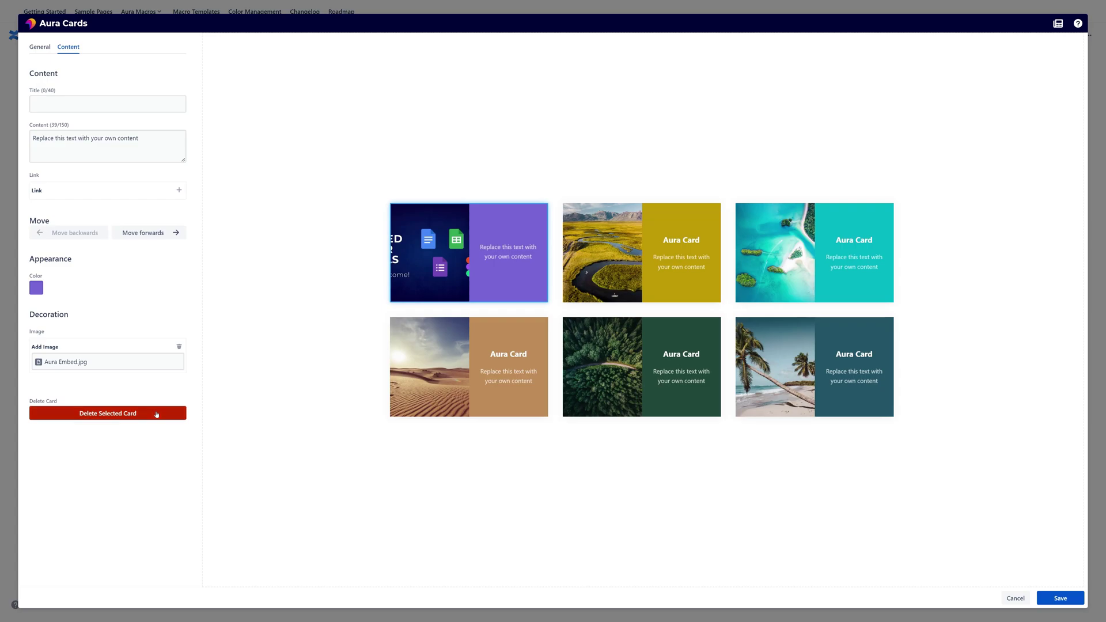
click(156, 414)
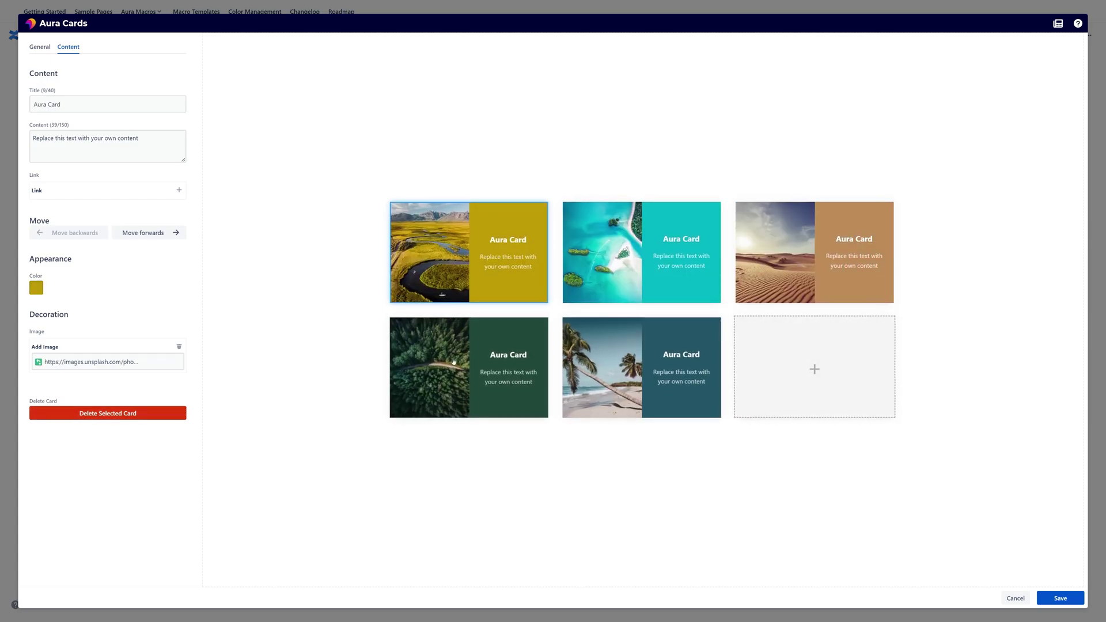
click(814, 369)
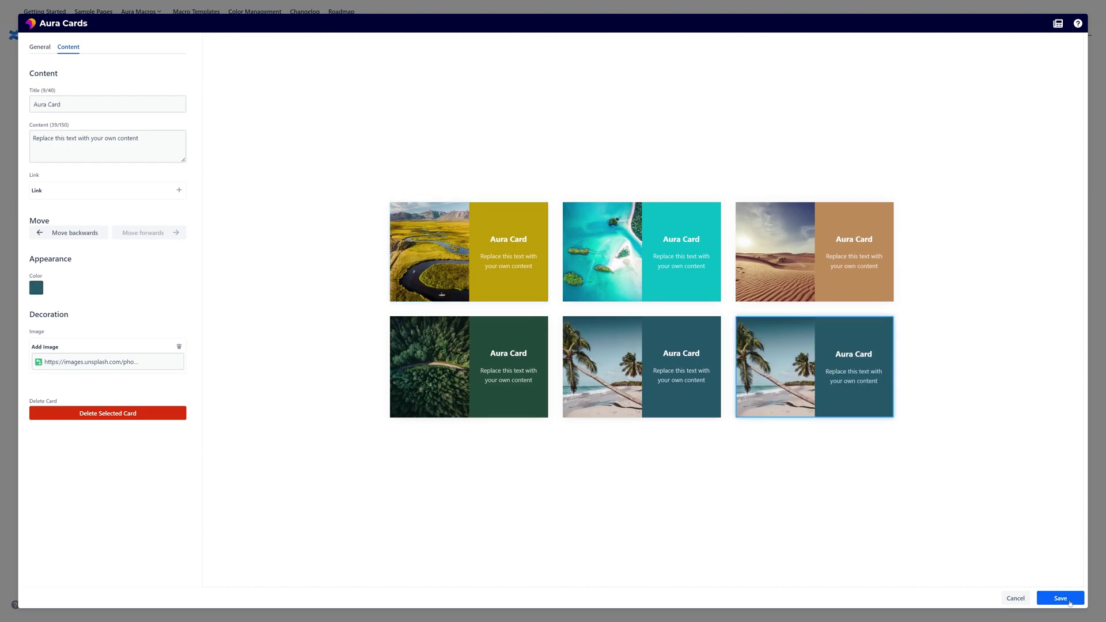
click(1060, 598)
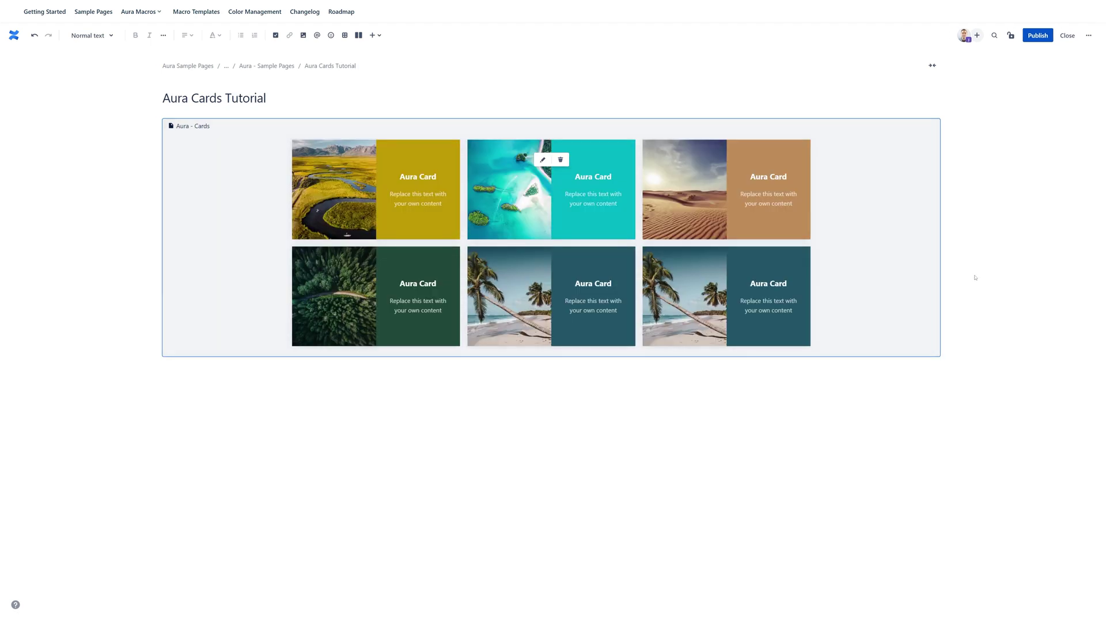
Deselect the Aura Cards macro so the page shows six photo cards in two rows of three
click(973, 277)
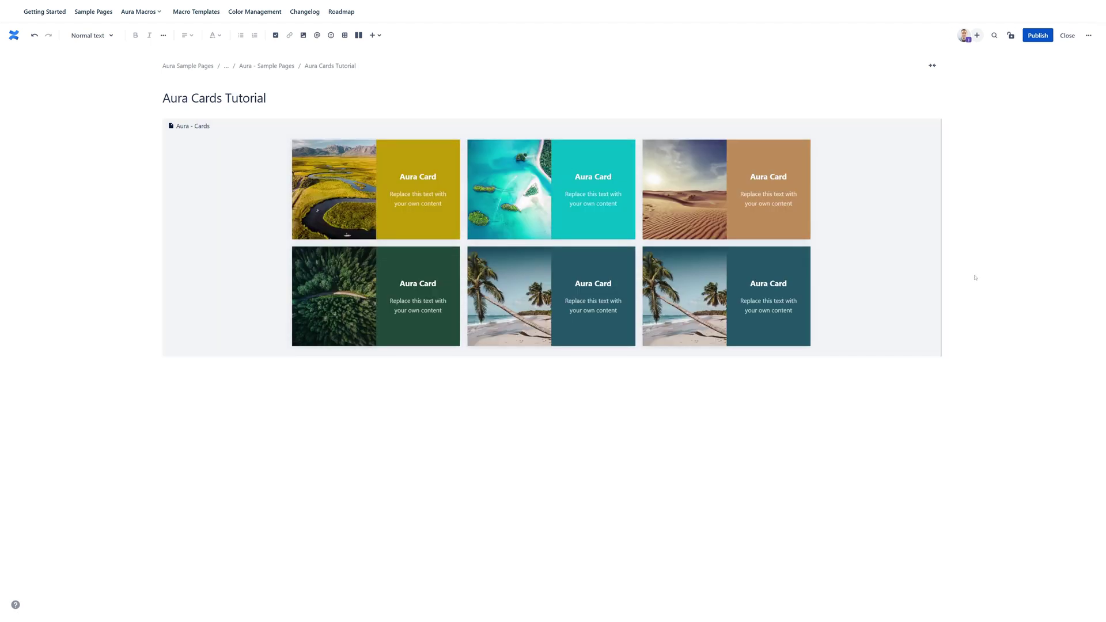